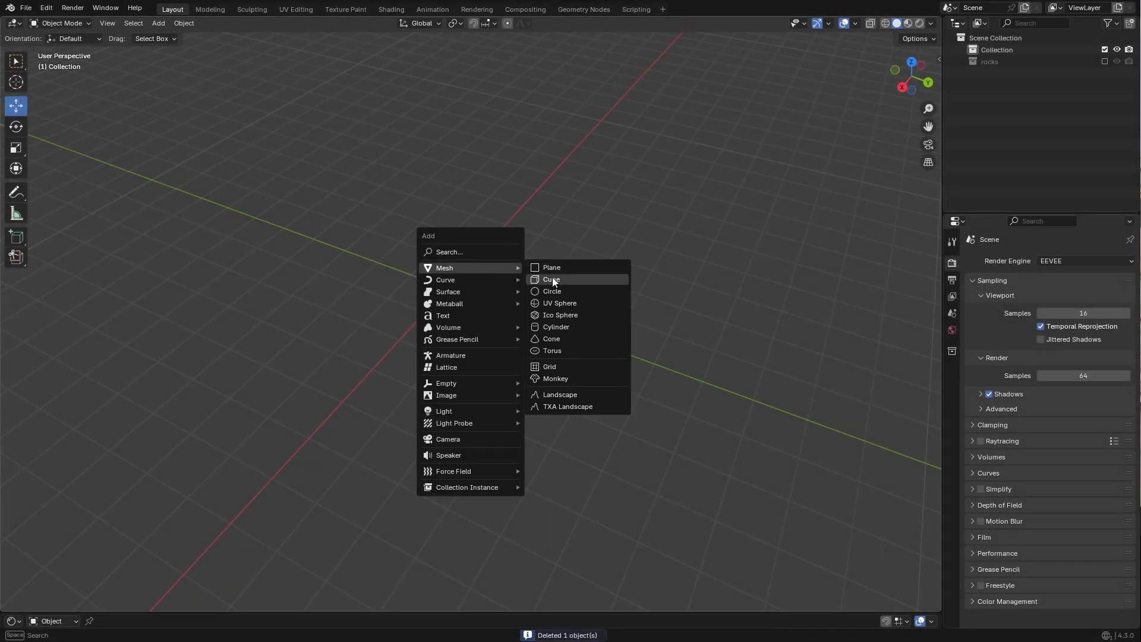
- Add a cube and stretch it along Z into a tall block
{"action": "left_click", "coordinate": [552, 280]}
{"action": "key", "text": "s"}
{"action": "key", "text": "z"}
{"action": "left_click", "coordinate": [700, 339]}
- Scale down the block's top face in edit mode so the block tapers upward
{"action": "key", "text": "Tab"}
{"action": "left_click", "coordinate": [452, 141]}
{"action": "key", "text": "s"}
{"action": "left_click", "coordinate": [465, 189]}
{"action": "key", "text": "Tab"}
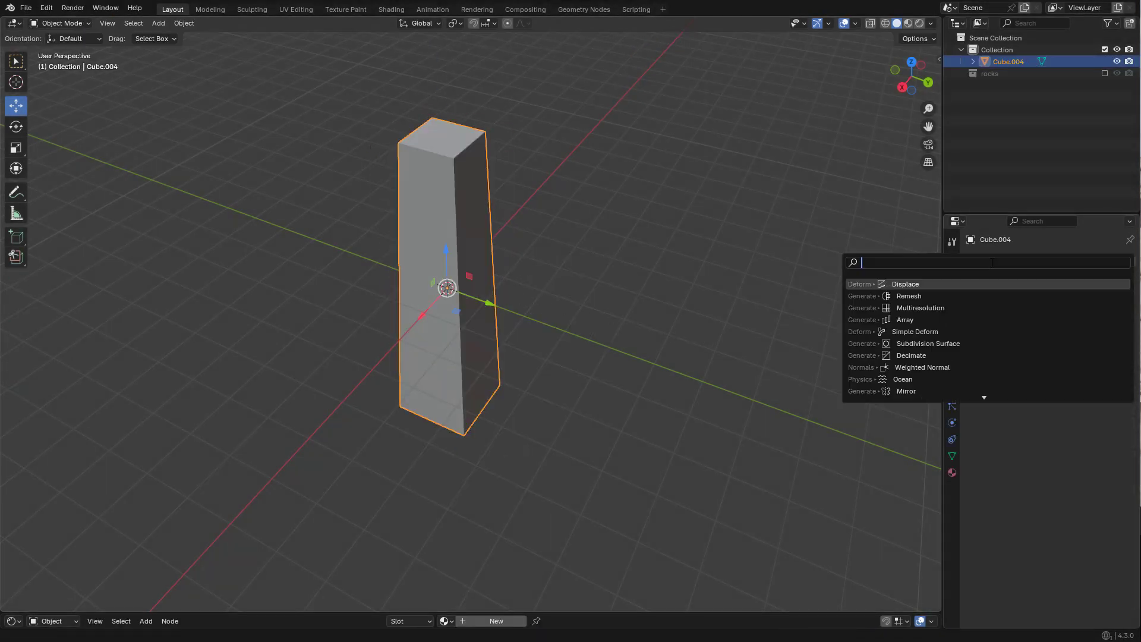
- Add a Remesh modifier and a Displace modifier to the block, giving the displacement a new Clouds texture
{"action": "left_click", "coordinate": [975, 295]}
{"action": "key", "text": "ctrl+a"}
{"action": "left_click", "coordinate": [1050, 261]}
{"action": "left_click", "coordinate": [1011, 284]}
{"action": "left_click", "coordinate": [1064, 379]}
{"action": "left_click", "coordinate": [1124, 378]}
{"action": "left_click", "coordinate": [1069, 296]}
{"action": "left_click", "coordinate": [1054, 335]}
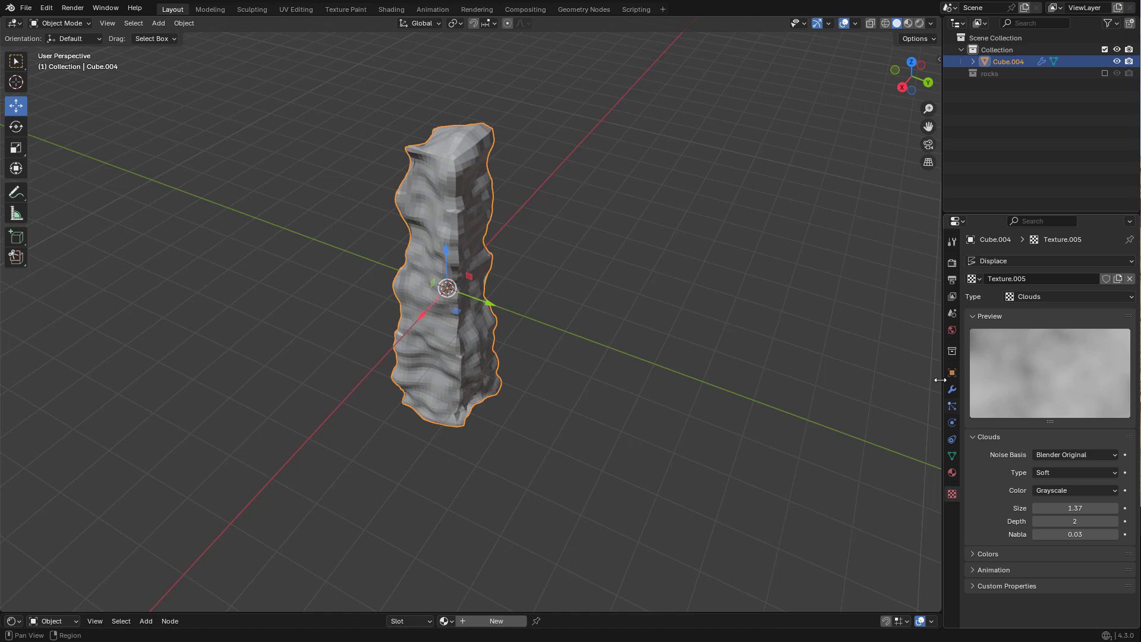
- Set the Displace midlevel to 0.241 and the Remesh voxel size to 0.232 m with smooth shading
{"action": "left_click", "coordinate": [952, 389]}
{"action": "left_click_drag", "start_coordinate": [1075, 449], "coordinate": [1053, 449]}
{"action": "left_click", "coordinate": [1037, 342]}
{"action": "mouse_move", "coordinate": [1074, 314]}
{"action": "left_mouse_down"}
{"action": "mouse_move", "coordinate": [1055, 313]}
{"action": "mouse_move", "coordinate": [1101, 314]}
{"action": "left_mouse_up"}
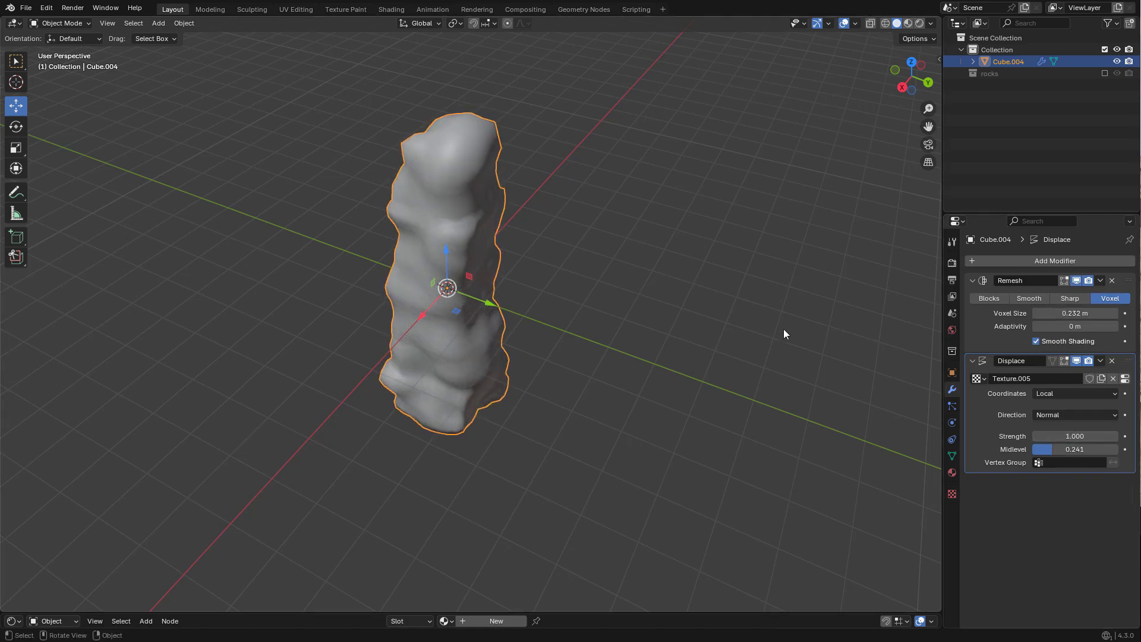
- Duplicate the rock and move one of the two well aside along the Y axis
{"action": "key", "text": "shift+d"}
{"action": "key", "text": "Escape"}
{"action": "left_click_drag", "start_coordinate": [487, 303], "coordinate": [731, 392]}
- Add a cylinder inside the original block's mesh and position it vertically over the block's top end
{"action": "left_click", "coordinate": [447, 237]}
{"action": "key", "text": "Tab"}
{"action": "key", "text": "shift+a"}
{"action": "left_click", "coordinate": [489, 308]}
{"action": "left_click_drag", "start_coordinate": [447, 250], "coordinate": [441, 107]}
{"action": "left_click", "coordinate": [432, 269]}
{"action": "left_click_drag", "start_coordinate": [416, 209], "coordinate": [418, 232]}
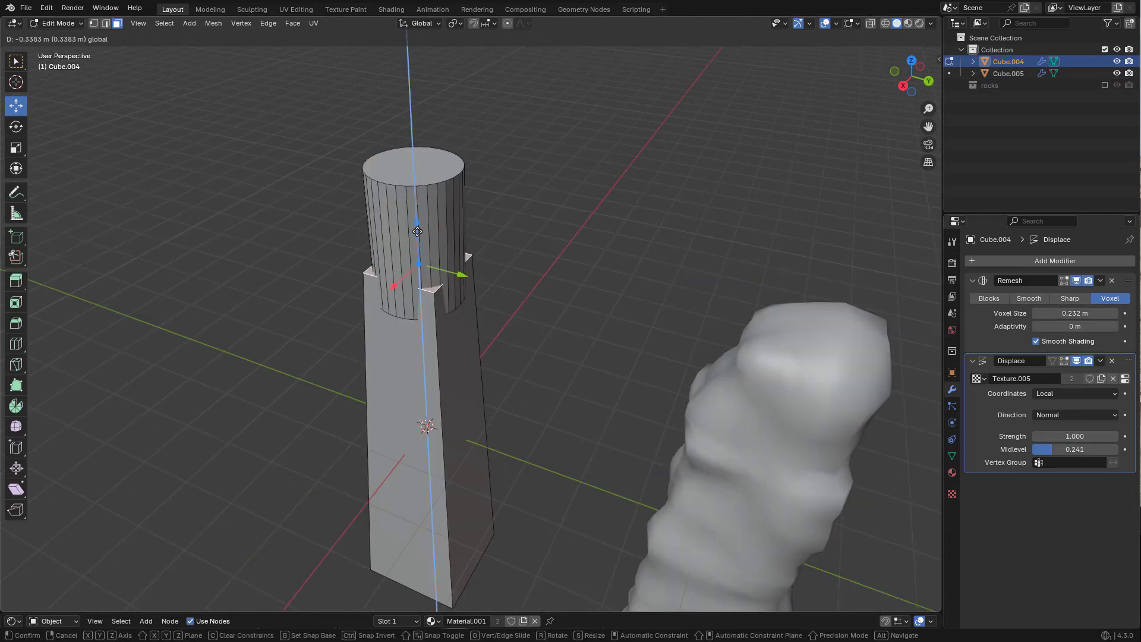
- Duplicate the cylinder within the mesh and scale the copy horizontally, keeping its height
{"action": "key", "text": "l"}
{"action": "key", "text": "shift+d"}
{"action": "key", "text": "Escape"}
{"action": "key", "text": "s"}
{"action": "key", "text": "shift+z"}
{"action": "left_click", "coordinate": [523, 286]}
- Set the pillar's Remesh voxel size to 0.119 m and its Displace midlevel to 0.383
{"action": "key", "text": "Tab"}
{"action": "left_click_drag", "start_coordinate": [1075, 313], "coordinate": [1046, 314]}
{"action": "left_click_drag", "start_coordinate": [1064, 449], "coordinate": [1076, 450]}
- Duplicate a cylinder piece along Z and raise the top piece, with the viewport in material preview shading
{"action": "key", "text": "Tab"}
{"action": "key", "text": "shift+d"}
{"action": "key", "text": "z"}
{"action": "key", "text": "Tab"}
{"action": "left_click", "coordinate": [907, 23]}
{"action": "key", "text": "Tab"}
{"action": "left_click_drag", "start_coordinate": [405, 59], "coordinate": [405, 27]}
- Select the whole ring below the pillar's head and duplicate it along Z
{"action": "key", "text": "l"}
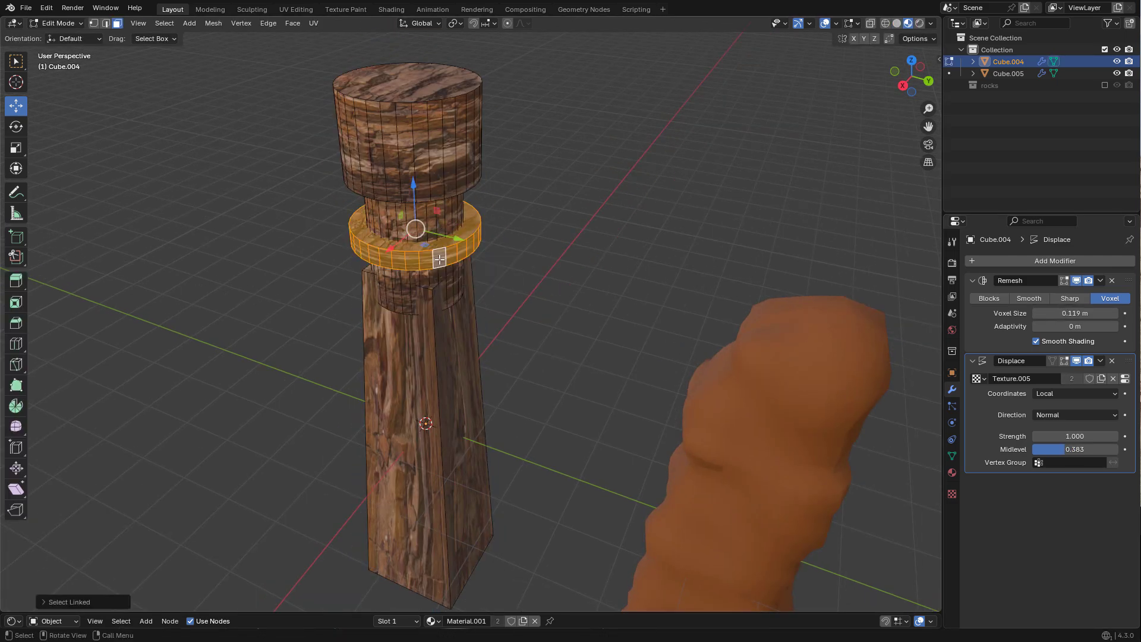
{"action": "key", "text": "shift+d"}
{"action": "key", "text": "z"}
{"action": "key", "text": "Tab"}
{"action": "key", "text": "Tab"}
- Convert the pillar's visual geometry to mesh and UV-unwrap all of its faces
{"action": "key", "text": "Tab"}
{"action": "key", "text": "ctrl+a"}
{"action": "left_click", "coordinate": [583, 434]}
{"action": "key", "text": "Tab"}
{"action": "key", "text": "a"}
{"action": "key", "text": "u"}
{"action": "left_click", "coordinate": [523, 267]}
{"action": "key", "text": "Tab"}
- Add a new Displace modifier to the converted pillar and fine-tune the displacement midlevel slightly downward
{"action": "left_click", "coordinate": [1011, 261]}
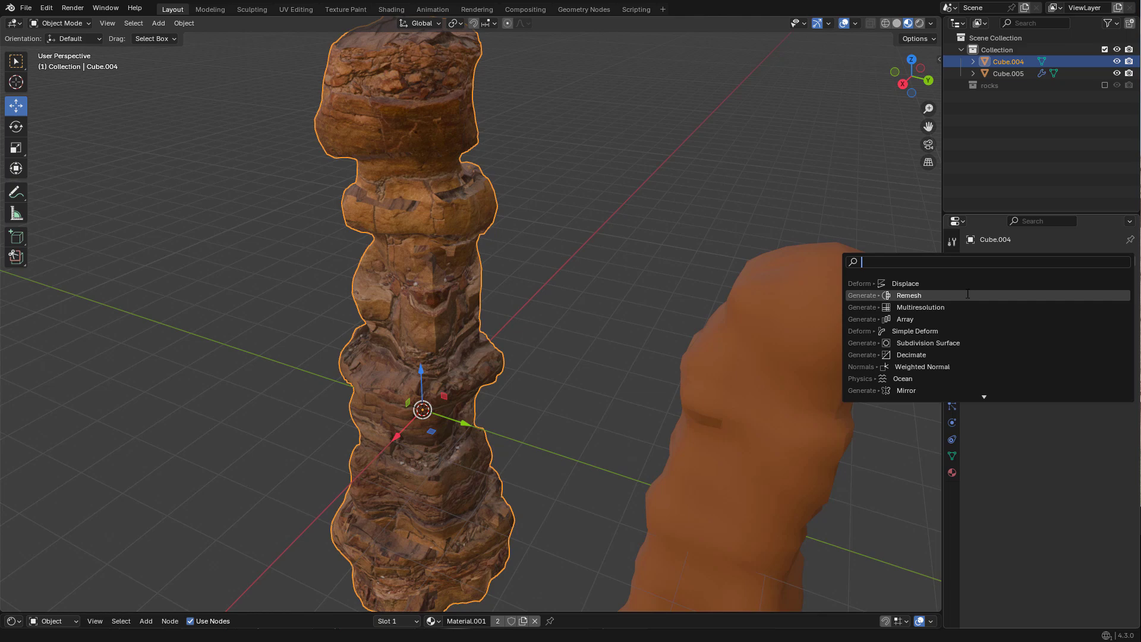
{"action": "left_click", "coordinate": [905, 284]}
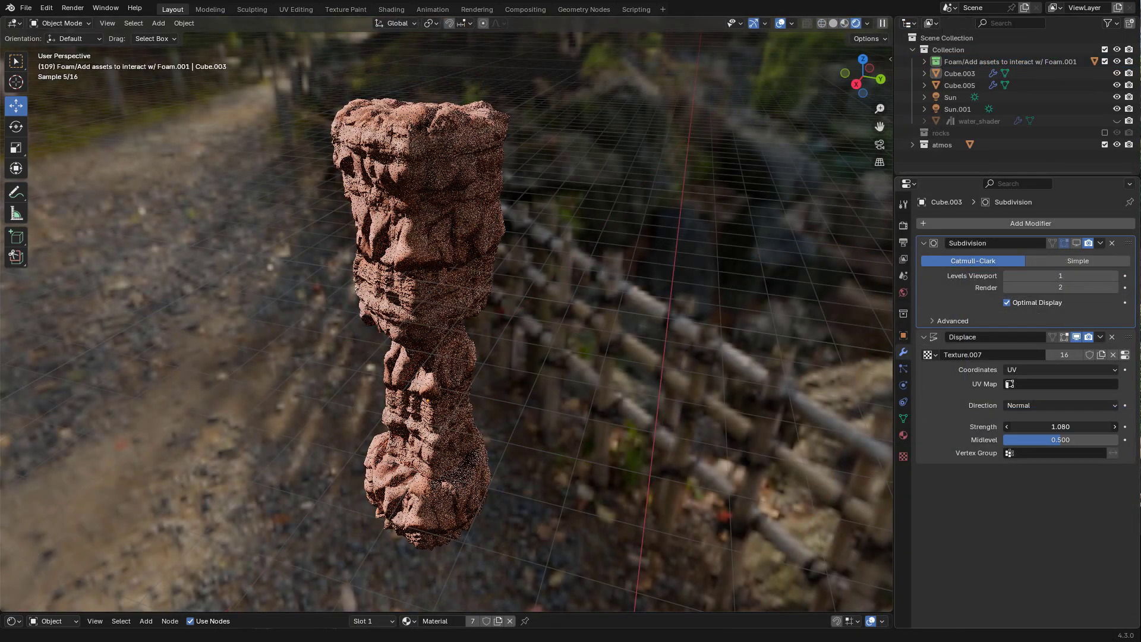
{"action": "mouse_move", "coordinate": [1061, 440]}
{"action": "left_mouse_down"}
{"action": "mouse_move", "coordinate": [1035, 441]}
{"action": "mouse_move", "coordinate": [1056, 439]}
{"action": "left_mouse_up"}
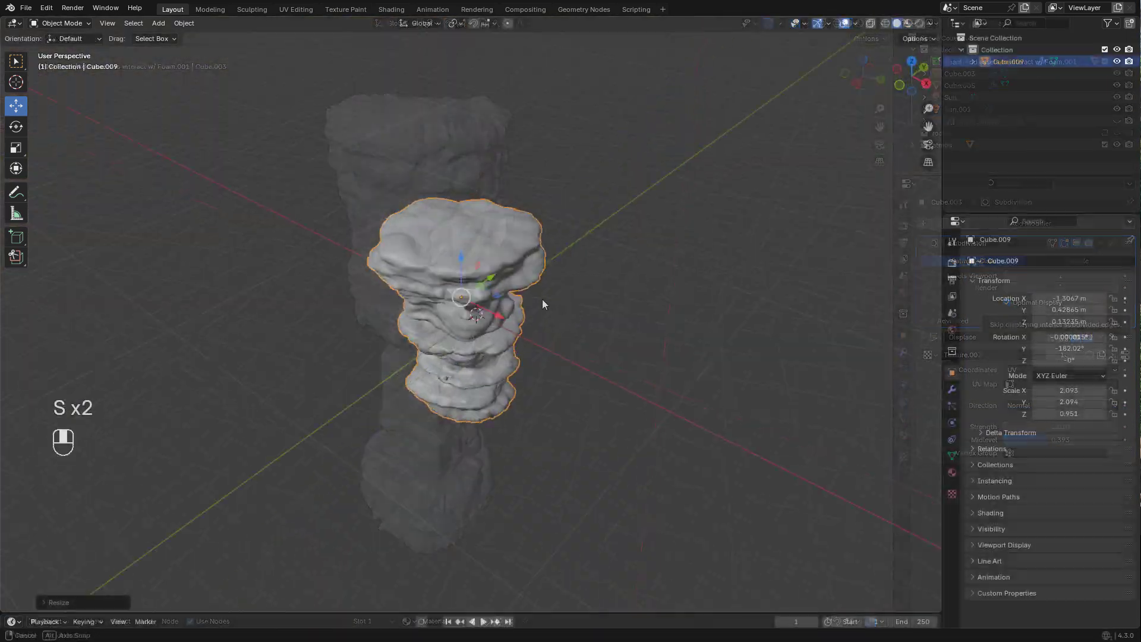
- Duplicate the flat-topped rock twice, placing one copy higher behind it and the other lower in front
{"action": "key", "text": "shift+d"}
{"action": "left_click", "coordinate": [606, 217]}
{"action": "key", "text": "shift+d"}
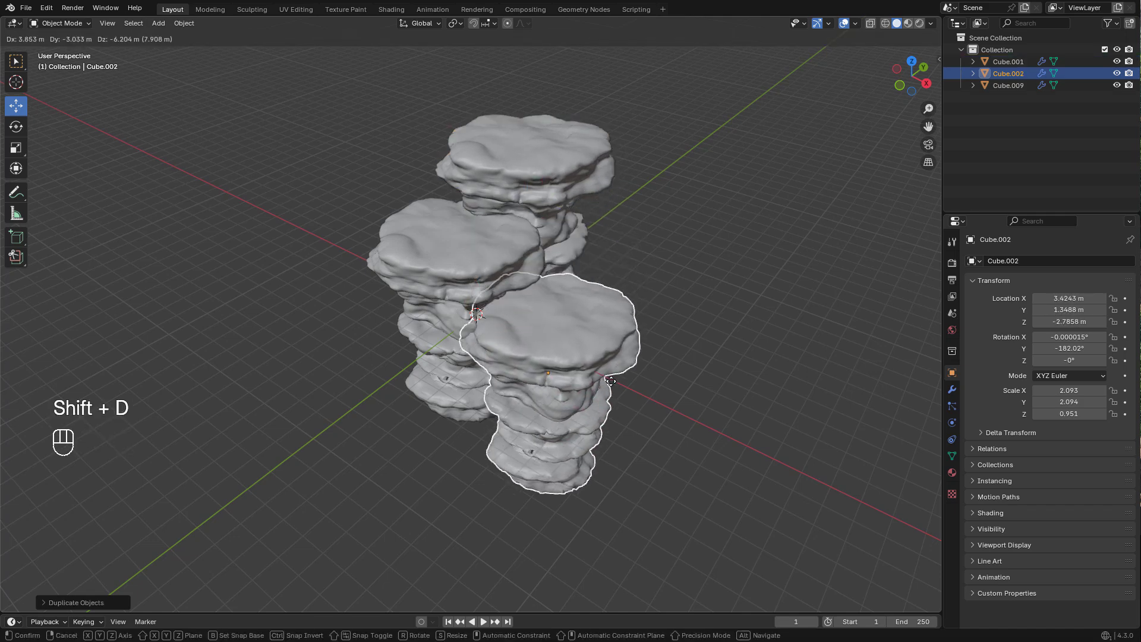
{"action": "left_click", "coordinate": [598, 368]}
- Flatten the front rock copy to a Z scale of about 0.726 and turn it around Z to about 86.7°
{"action": "key", "text": "s"}
{"action": "key", "text": "z"}
{"action": "left_click", "coordinate": [575, 393]}
{"action": "key", "text": "r"}
{"action": "key", "text": "z"}
{"action": "left_click", "coordinate": [614, 306]}
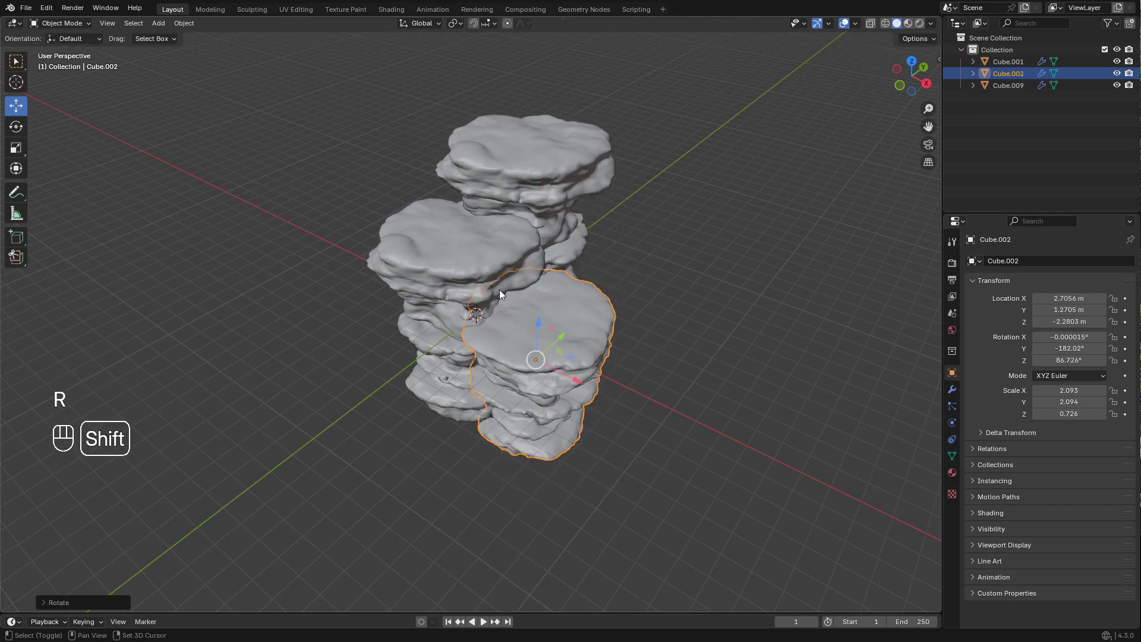
- Duplicate the flattened rock three times, placing copies beside the middle rock and along the lower front of the stack
{"action": "key", "text": "shift+d"}
{"action": "left_click", "coordinate": [342, 273]}
{"action": "key", "text": "shift+d"}
{"action": "left_click", "coordinate": [493, 383]}
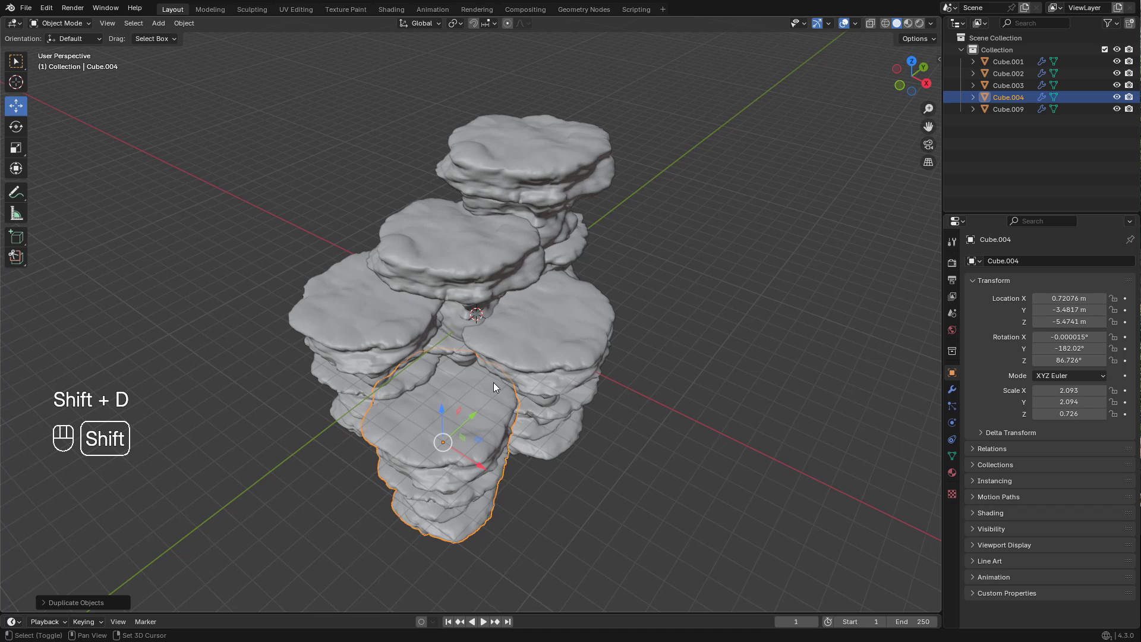
{"action": "key", "text": "shift+d"}
{"action": "left_click", "coordinate": [630, 377]}
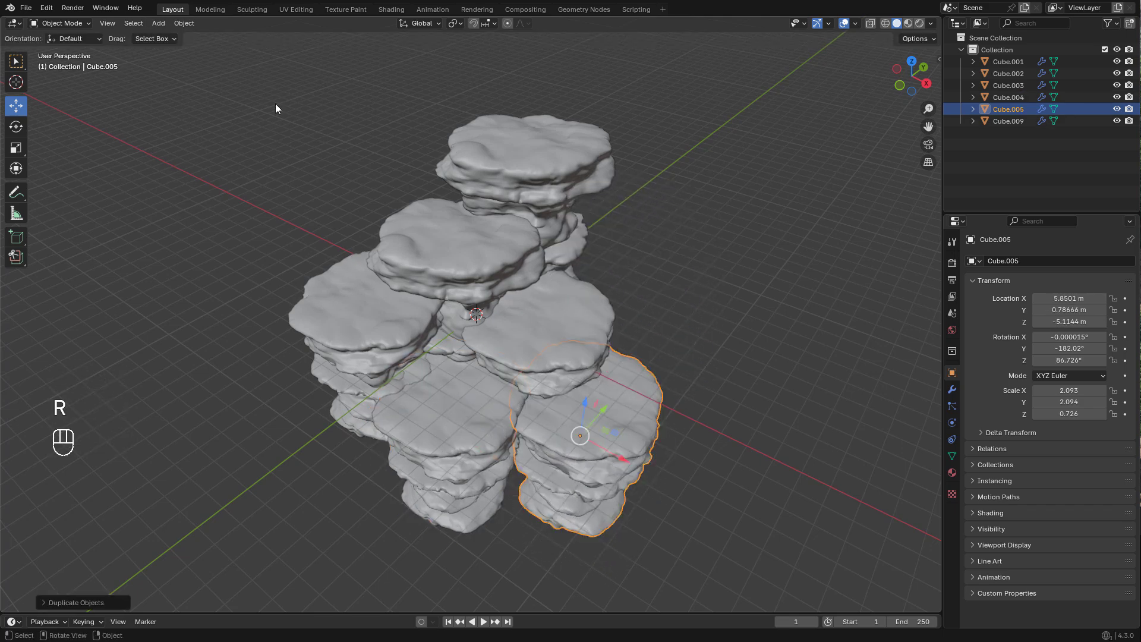
- Apply Randomize Transform to all six rocks, varying only their Z rotation
{"action": "left_click_drag", "start_coordinate": [276, 109], "coordinate": [692, 527]}
{"action": "left_click", "coordinate": [181, 24]}
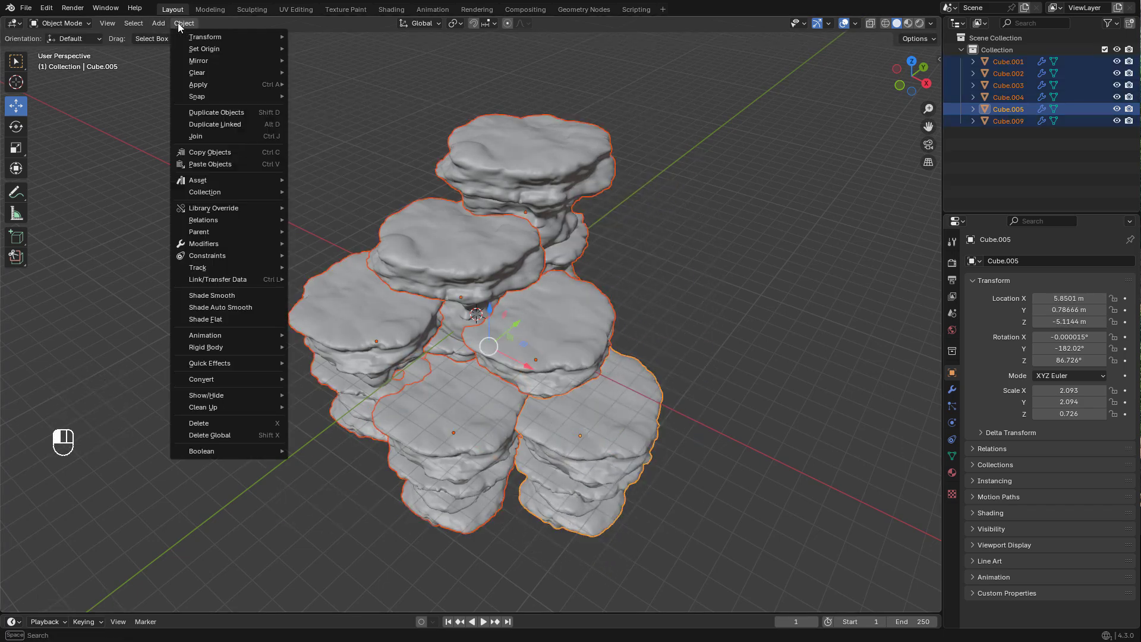
{"action": "mouse_move", "coordinate": [193, 40]}
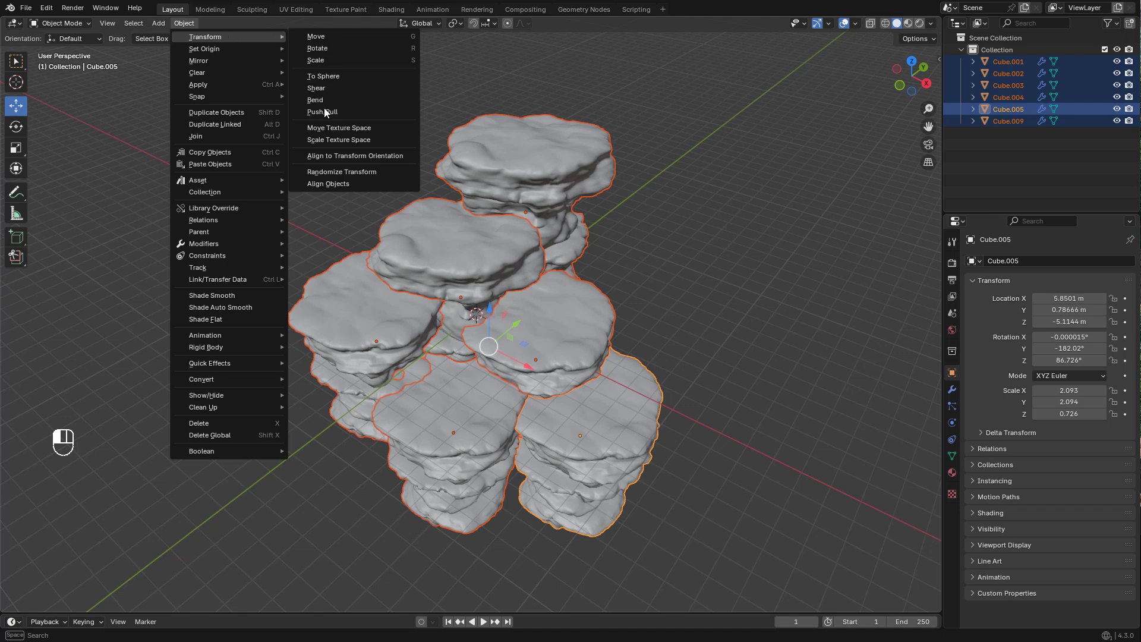
{"action": "left_click", "coordinate": [344, 173]}
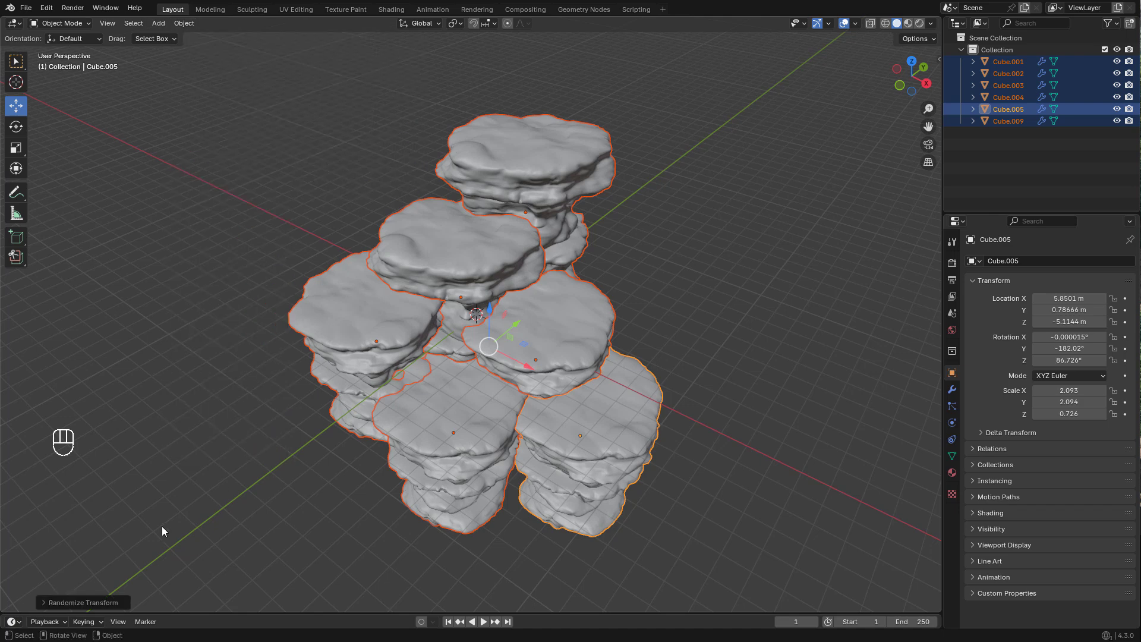
{"action": "left_click", "coordinate": [69, 602]}
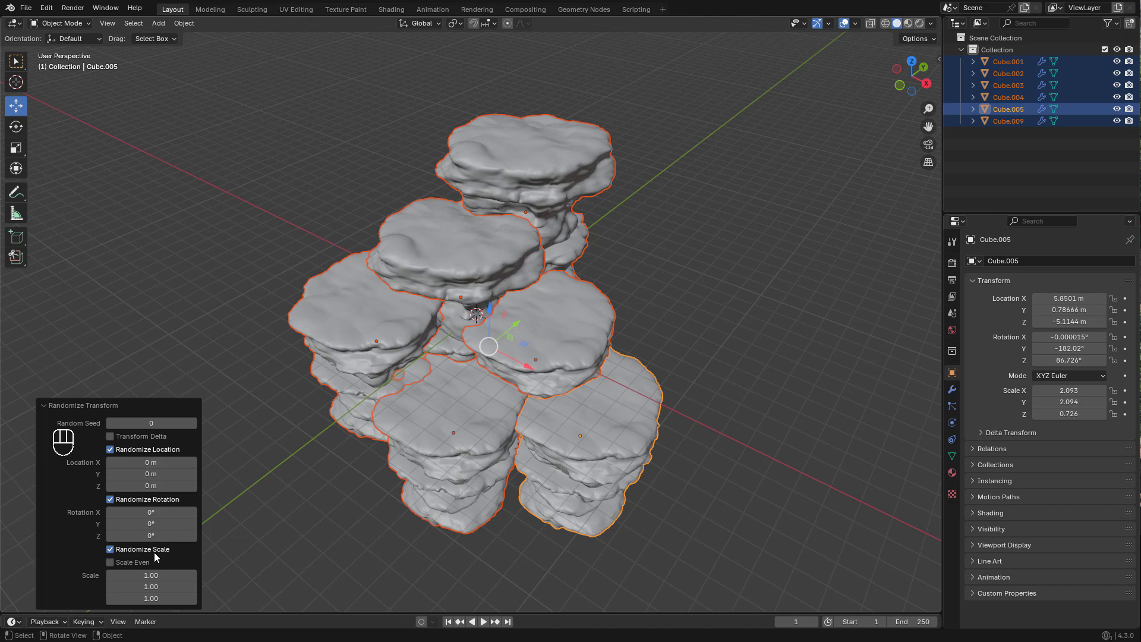
{"action": "left_click_drag", "start_coordinate": [151, 536], "coordinate": [46, 528]}
{"action": "left_click_drag", "start_coordinate": [151, 535], "coordinate": [319, 543]}
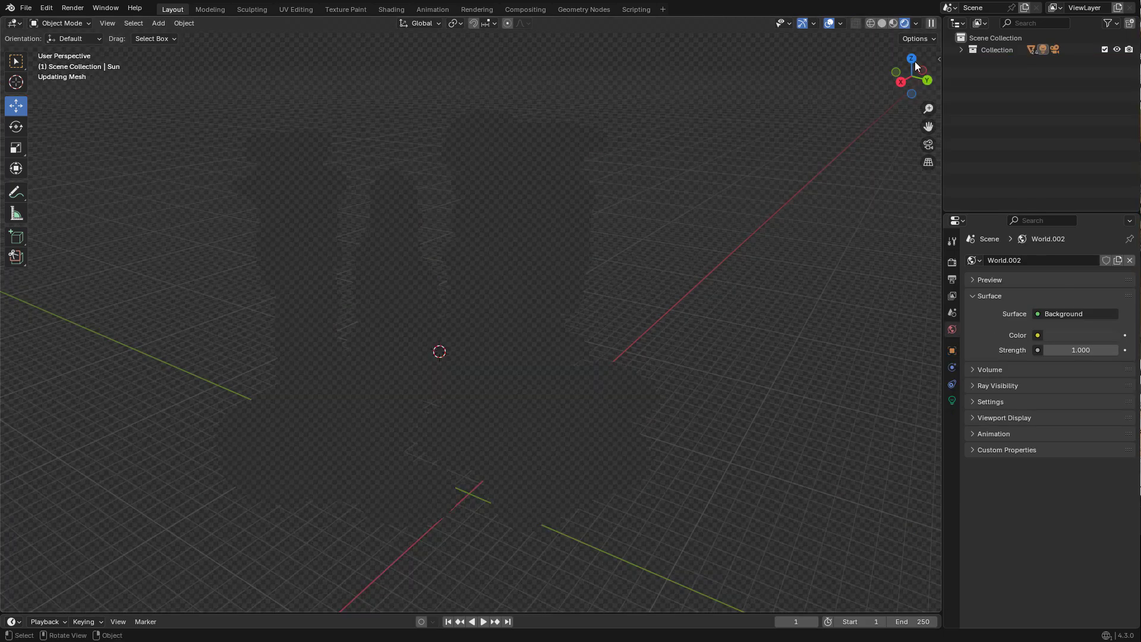
- Light the world with an Environment Texture using forest.exr at strength 0.720
{"action": "left_click", "coordinate": [1070, 333]}
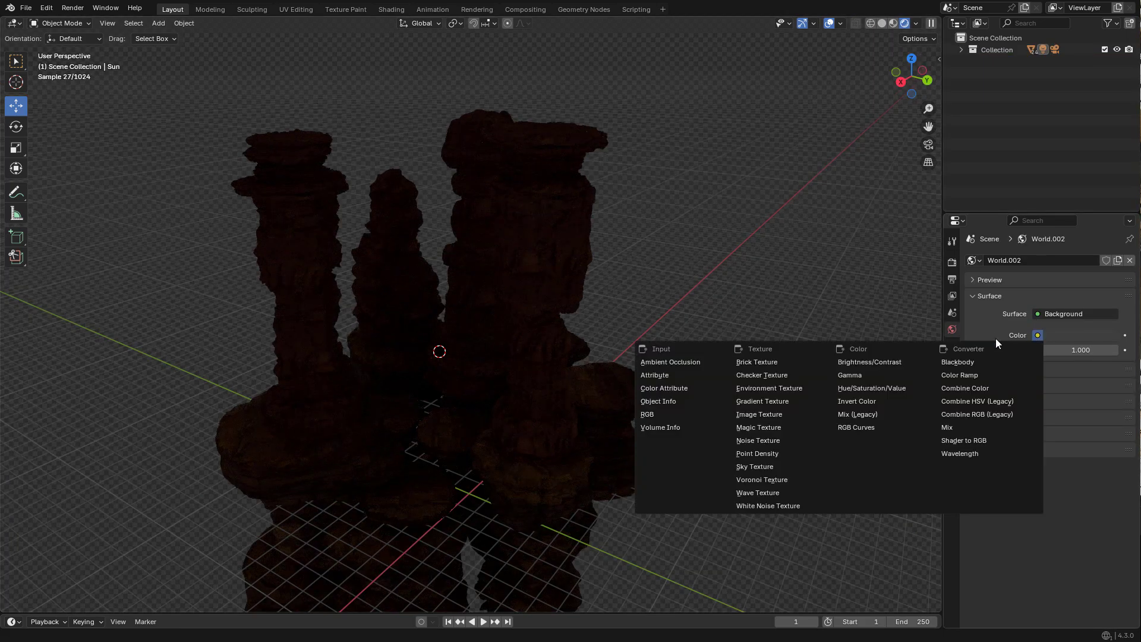
{"action": "left_click", "coordinate": [780, 390]}
{"action": "left_click", "coordinate": [977, 351]}
{"action": "scroll", "coordinate": [962, 429], "scroll_direction": "down", "scroll_amount": 10}
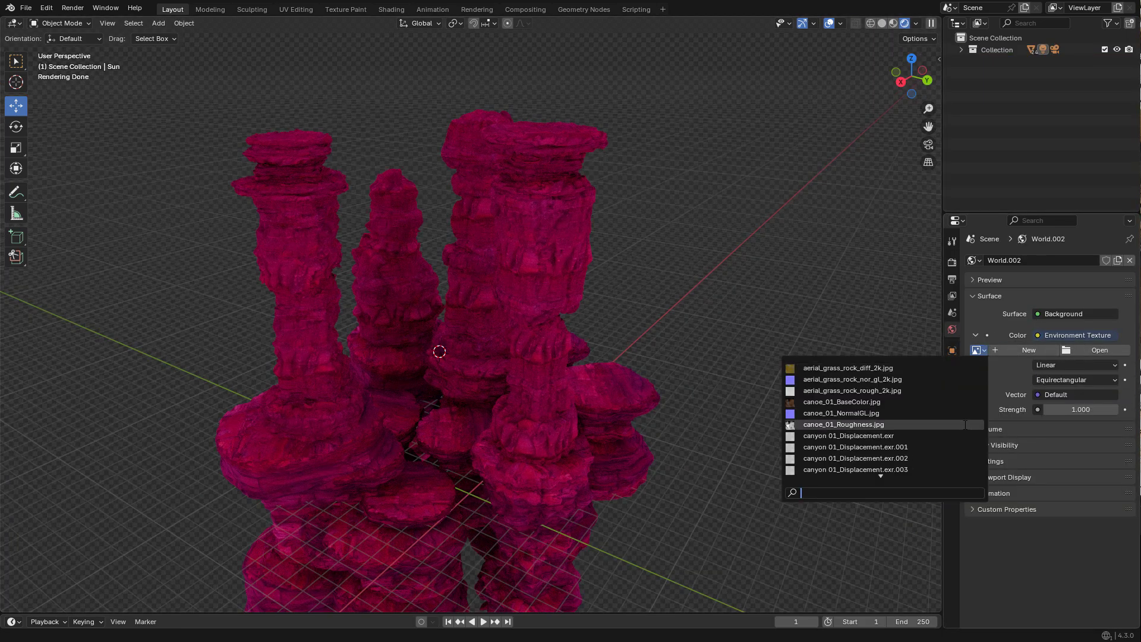
{"action": "scroll", "coordinate": [962, 429], "scroll_direction": "down", "scroll_amount": 3}
{"action": "left_click", "coordinate": [916, 412]}
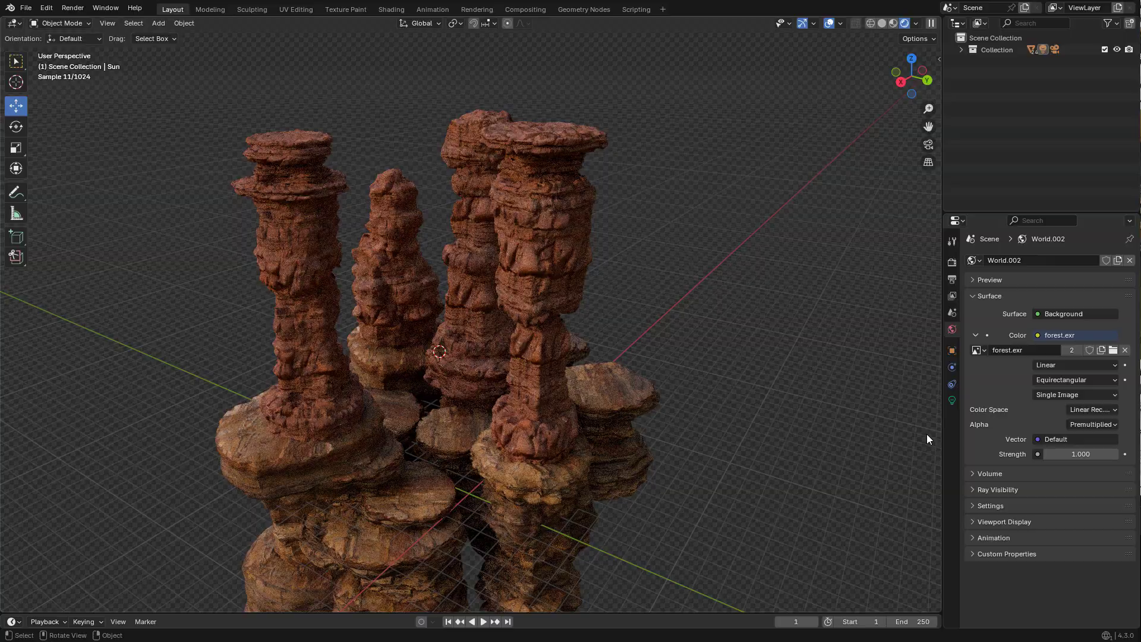
{"action": "left_click_drag", "start_coordinate": [1076, 453], "coordinate": [1058, 453]}
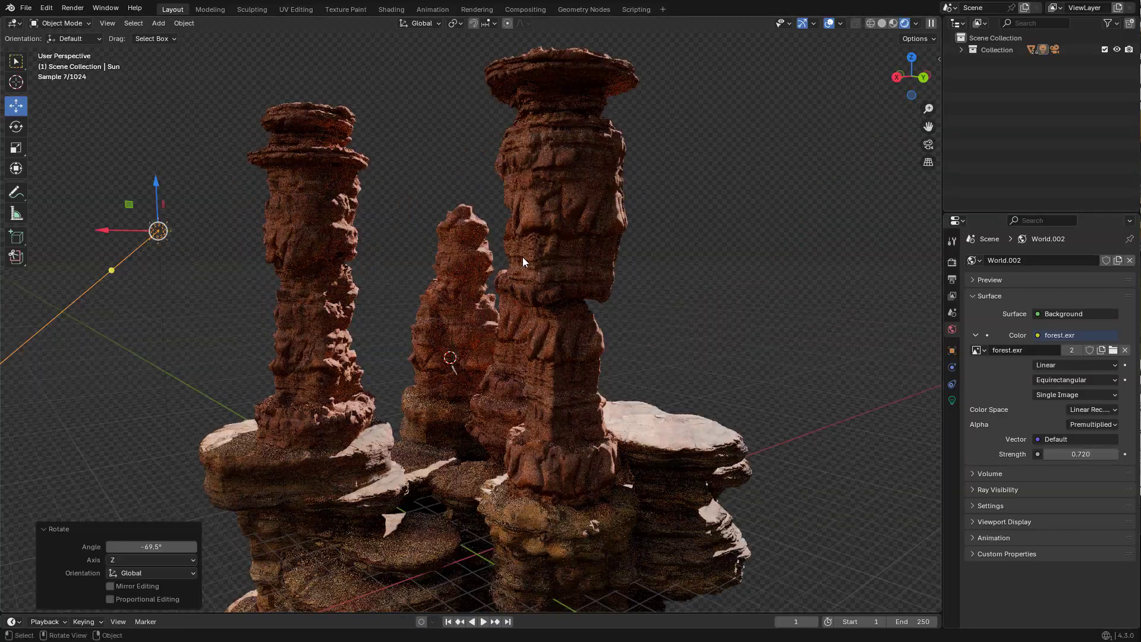
{"action": "middle_click_drag", "start_coordinate": [523, 257], "coordinate": [504, 280]}
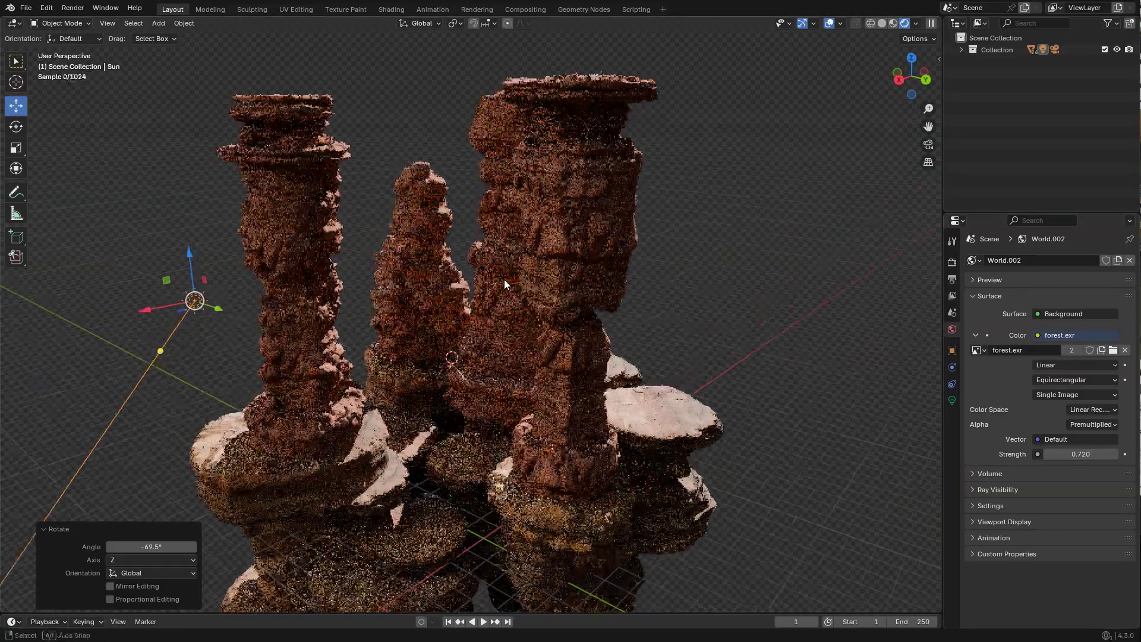
{"action": "scroll", "coordinate": [403, 295], "scroll_direction": "up", "scroll_amount": 1}
{"action": "key", "text": "r"}
{"action": "key", "text": "z"}
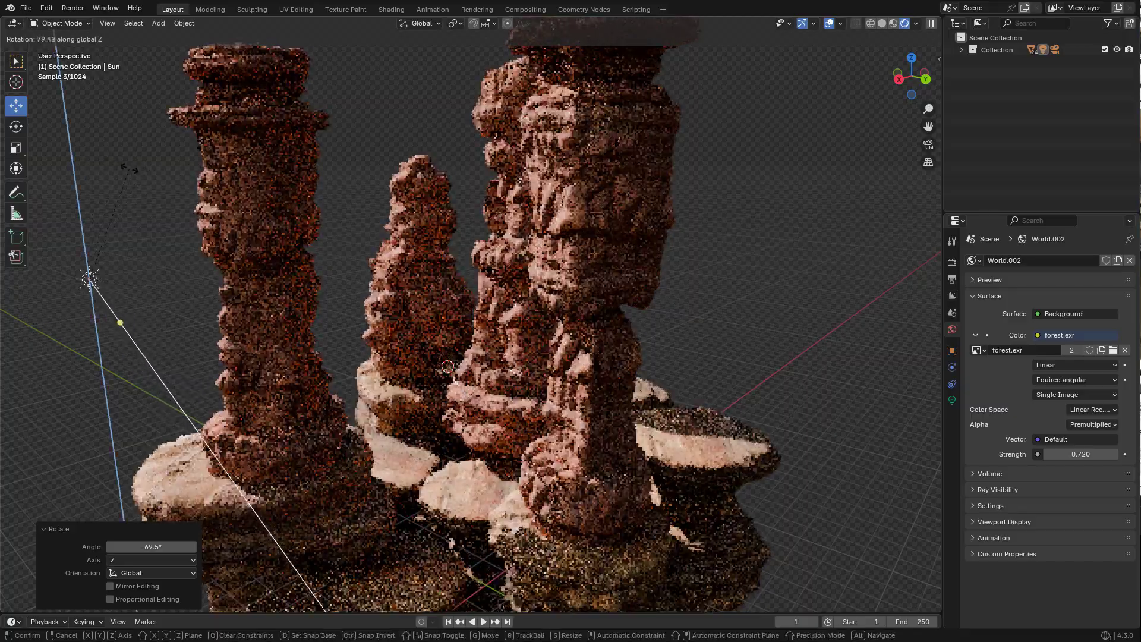
{"action": "key", "text": "Escape"}
- Look through the camera and rotate the sun light around the global Z axis
{"action": "key", "text": "KP_0"}
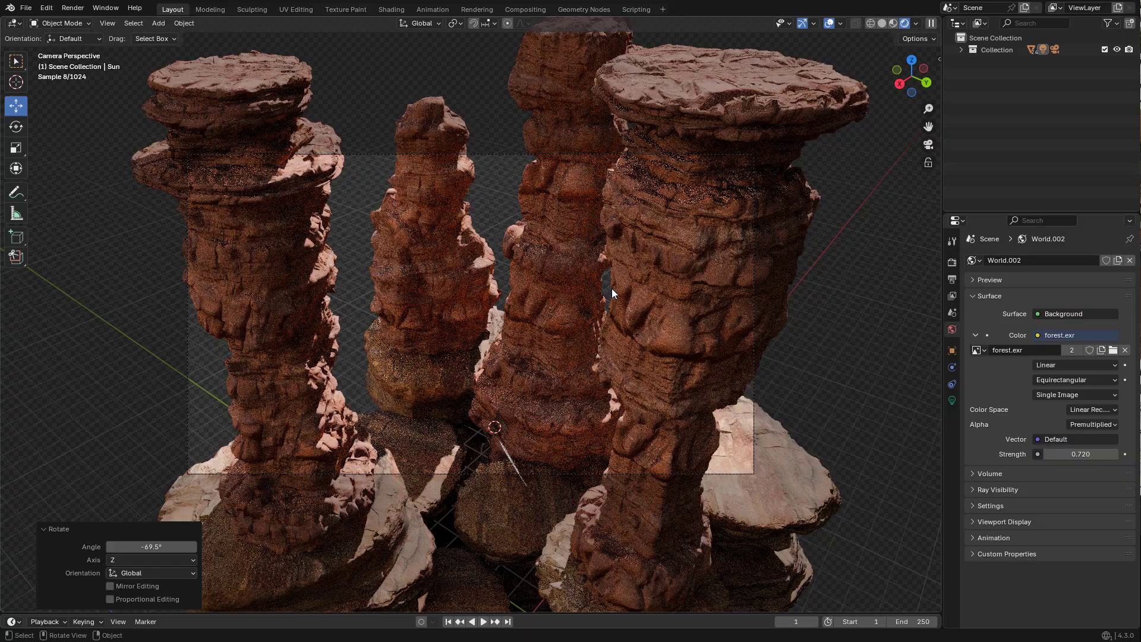
{"action": "key", "text": "r"}
{"action": "key", "text": "z"}
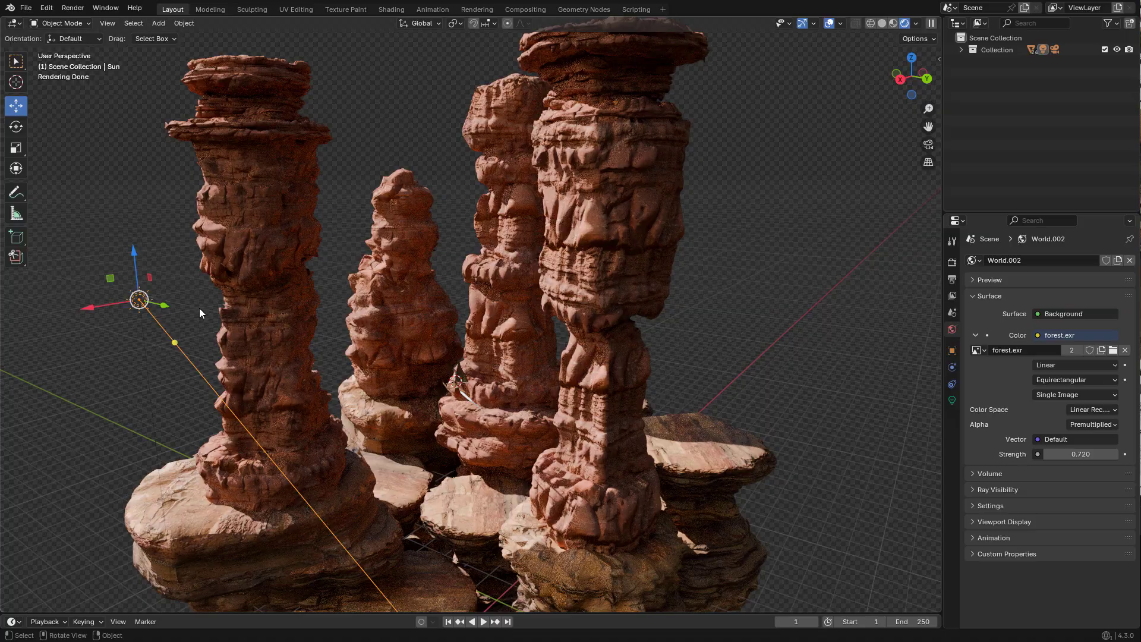
- Duplicate the sun light and move the copy about 0.72 m in X, -1.95 m in Y and 1.34 m in Z
{"action": "middle_click_drag", "start_coordinate": [279, 313], "coordinate": [293, 311]}
{"action": "key", "text": "shift+d"}
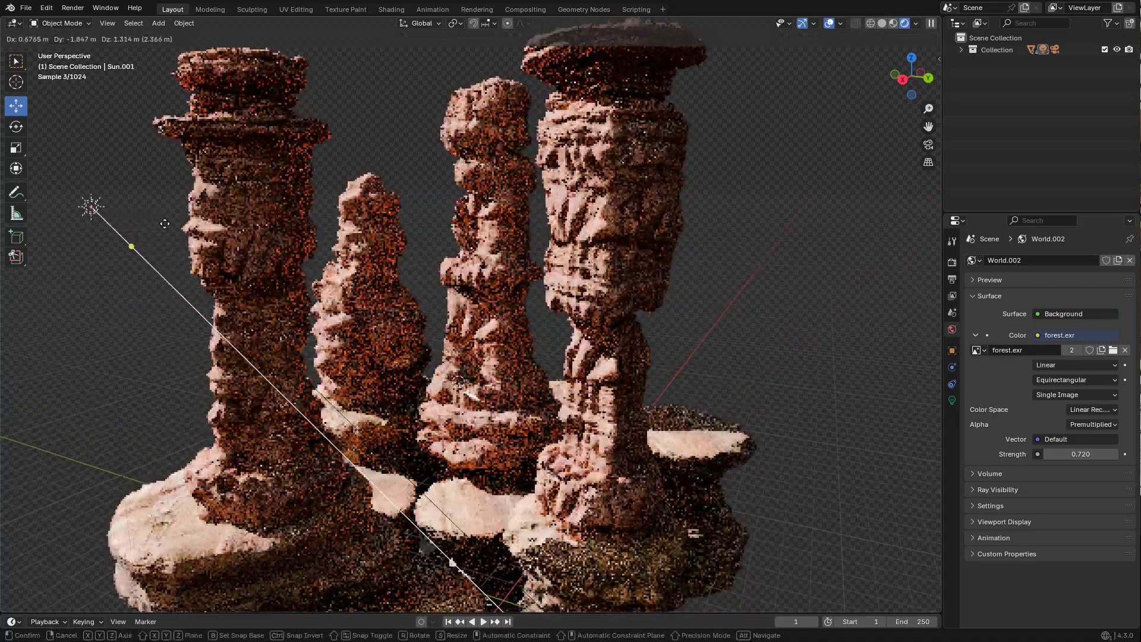
{"action": "left_click", "coordinate": [172, 229]}
{"action": "middle_click_drag", "start_coordinate": [223, 251], "coordinate": [445, 313]}
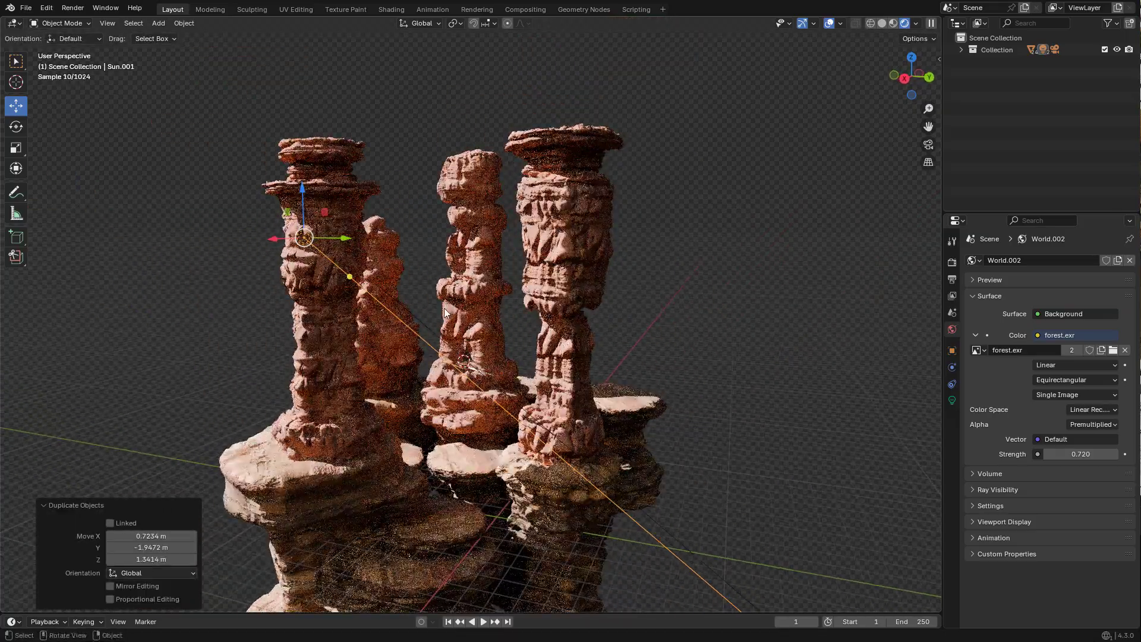
- Rotate the duplicated sun light about 105° in the view plane
{"action": "key", "text": "r"}
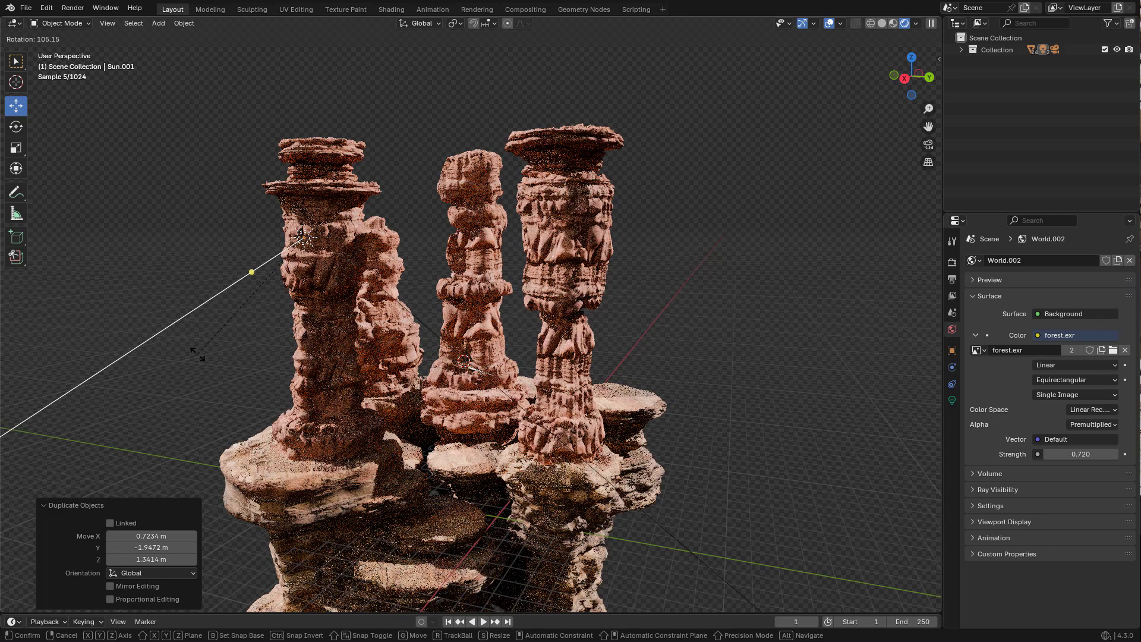
{"action": "left_click", "coordinate": [197, 354]}
{"action": "middle_click_drag", "start_coordinate": [250, 339], "coordinate": [643, 359]}
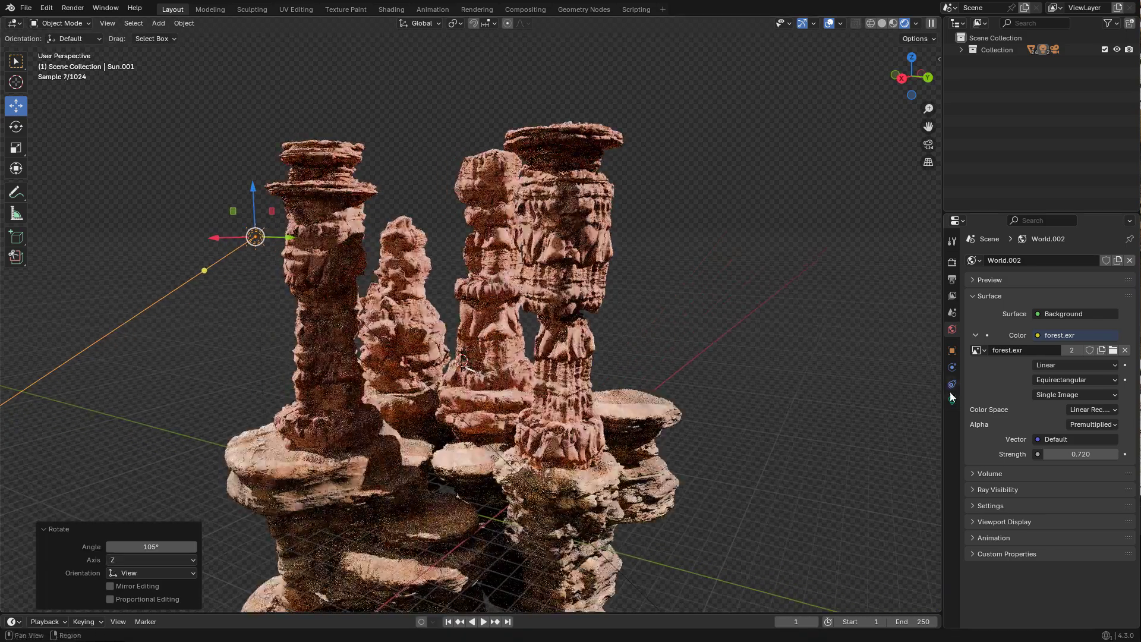
- Turn off shadow casting for the duplicated sun and set its strength to 0.259
{"action": "left_click", "coordinate": [953, 401]}
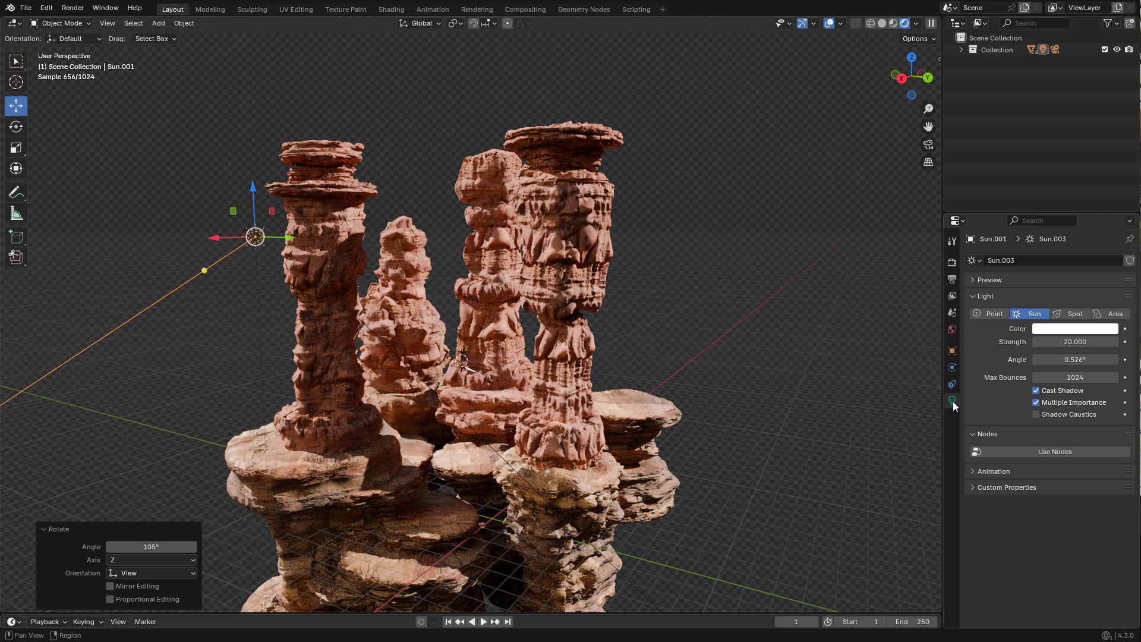
{"action": "left_click", "coordinate": [1037, 391]}
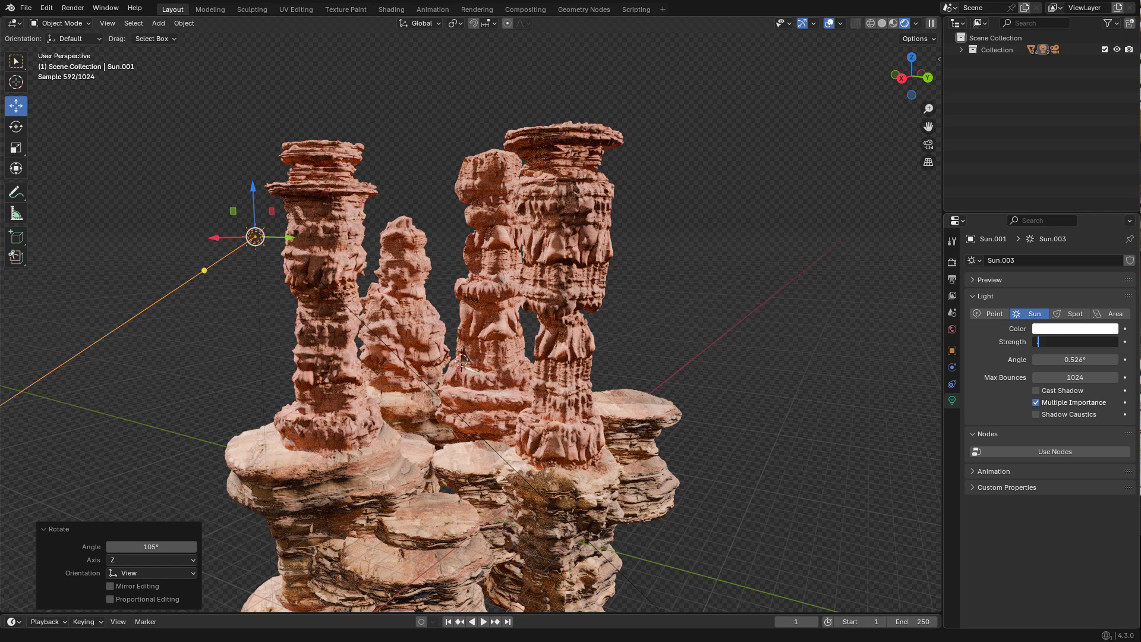
{"action": "type", "text": "0.259"}
{"action": "key", "text": "Return"}
- Tint the duplicated sun pale cyan (#DBFFFF) and adjust its strength slightly
{"action": "left_click", "coordinate": [1066, 328]}
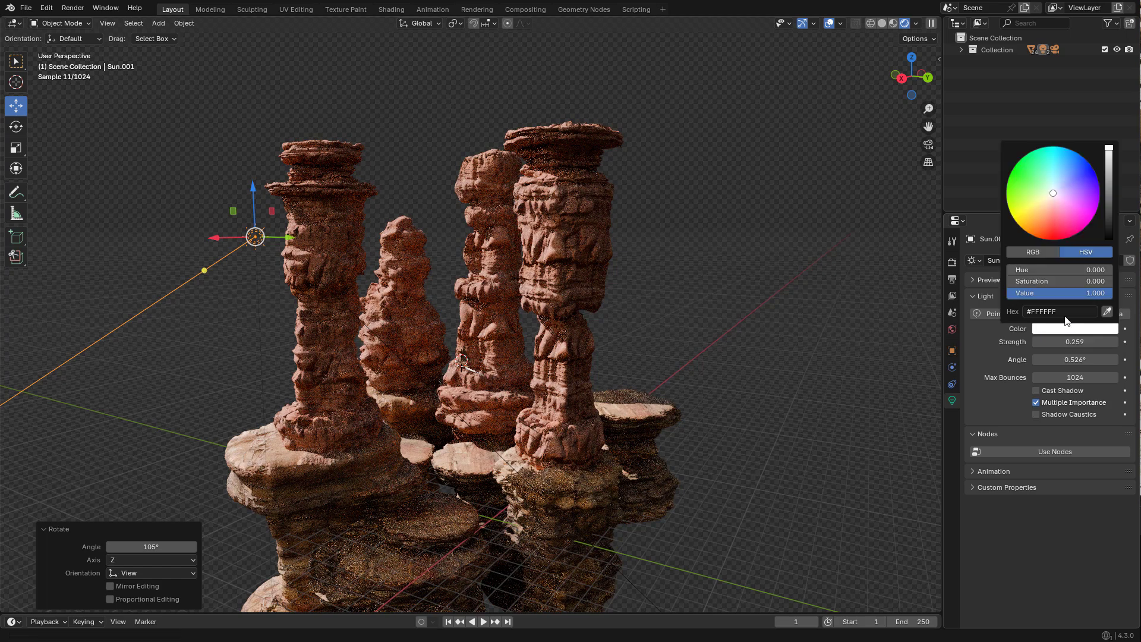
{"action": "left_click", "coordinate": [1053, 187]}
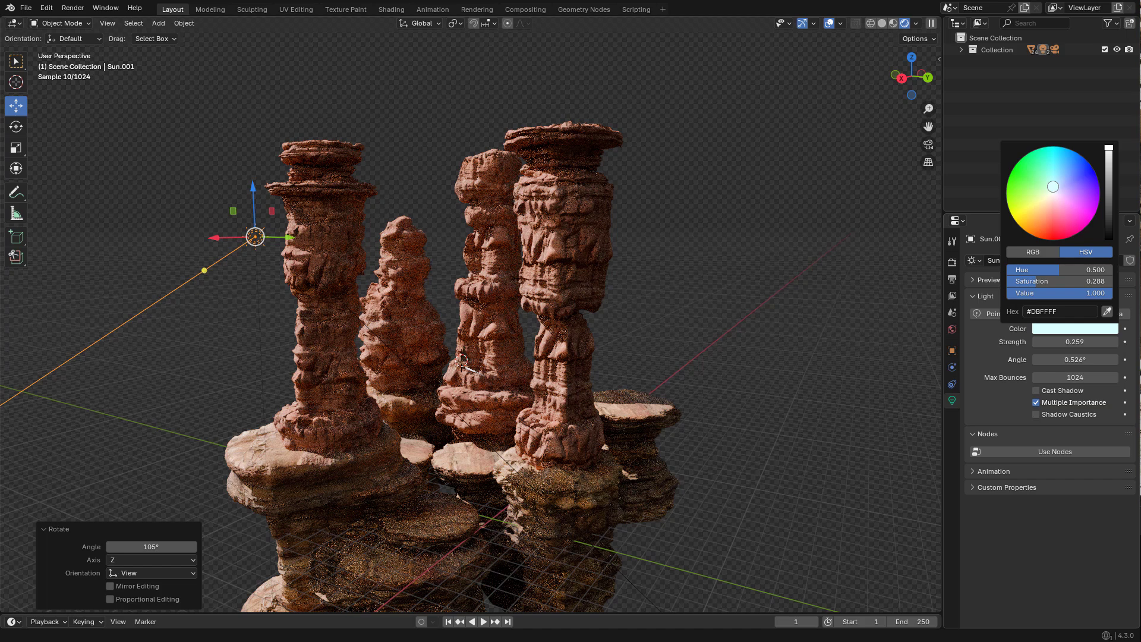
{"action": "mouse_move", "coordinate": [1065, 342]}
{"action": "left_mouse_down"}
{"action": "mouse_move", "coordinate": [1101, 341]}
{"action": "mouse_move", "coordinate": [1070, 342]}
{"action": "left_mouse_up"}
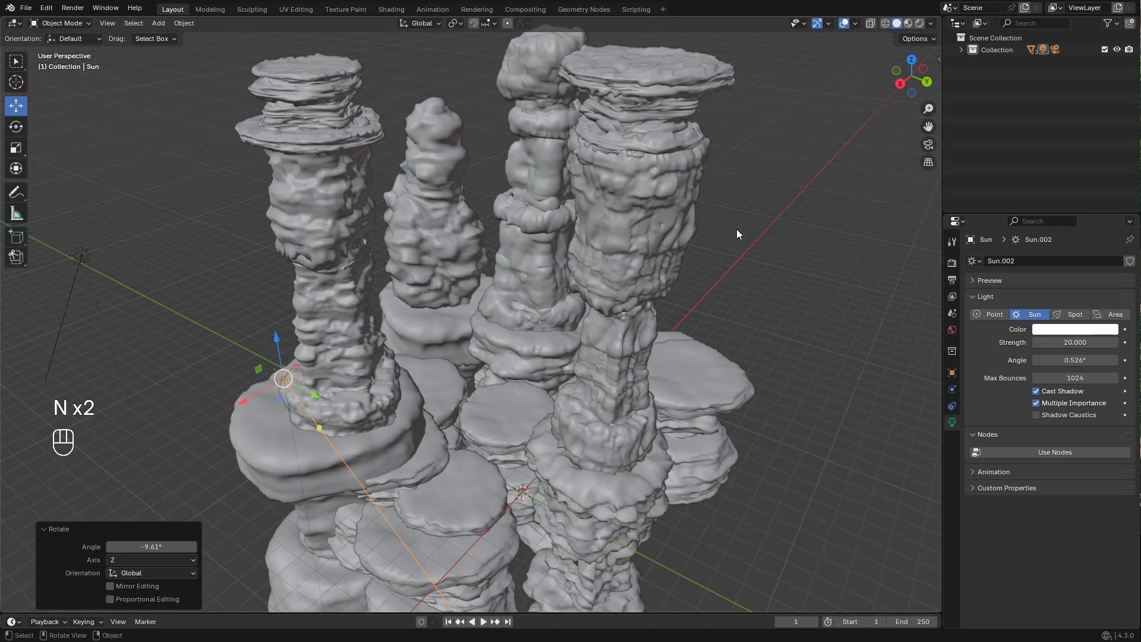
- Add a water cube to the scene with the Water Shader add-on
{"action": "key", "text": "n"}
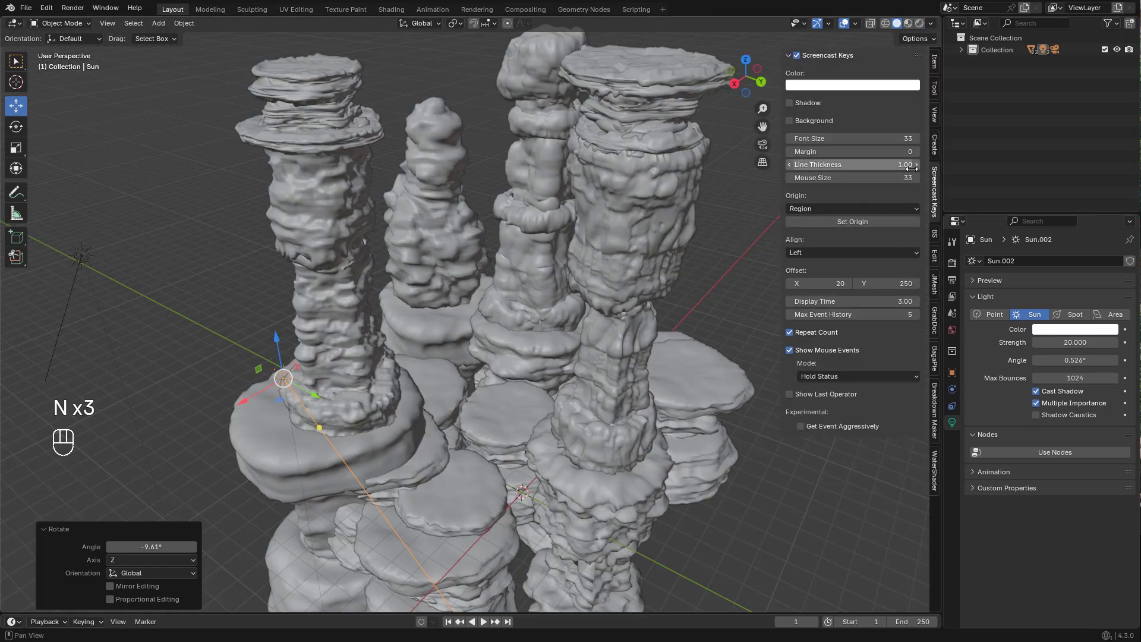
{"action": "left_click", "coordinate": [936, 462]}
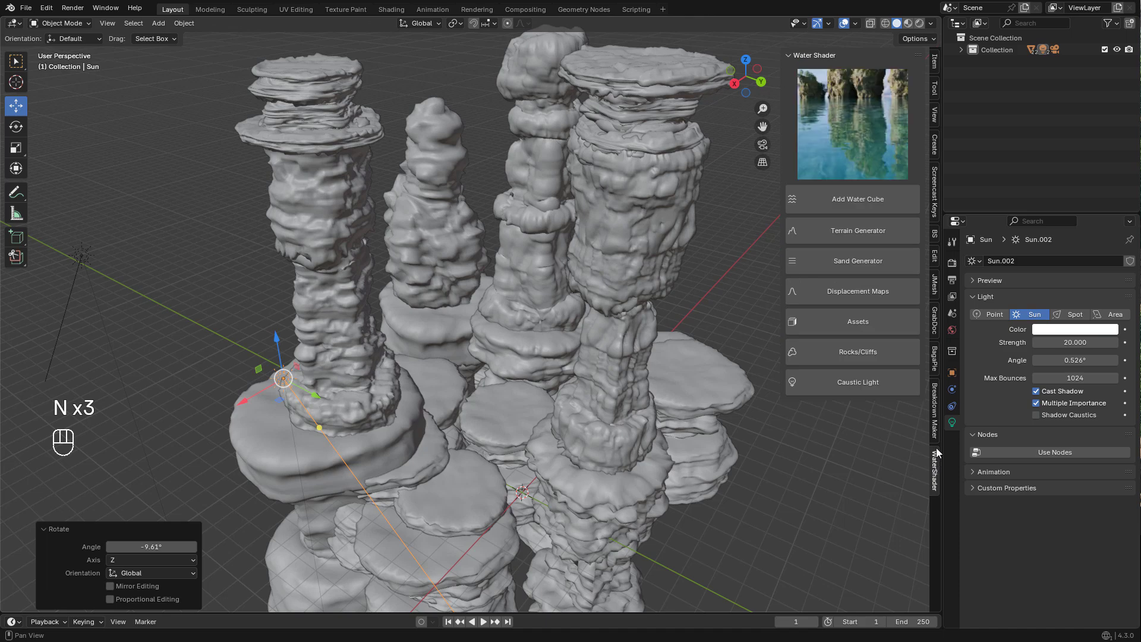
{"action": "left_click", "coordinate": [864, 202]}
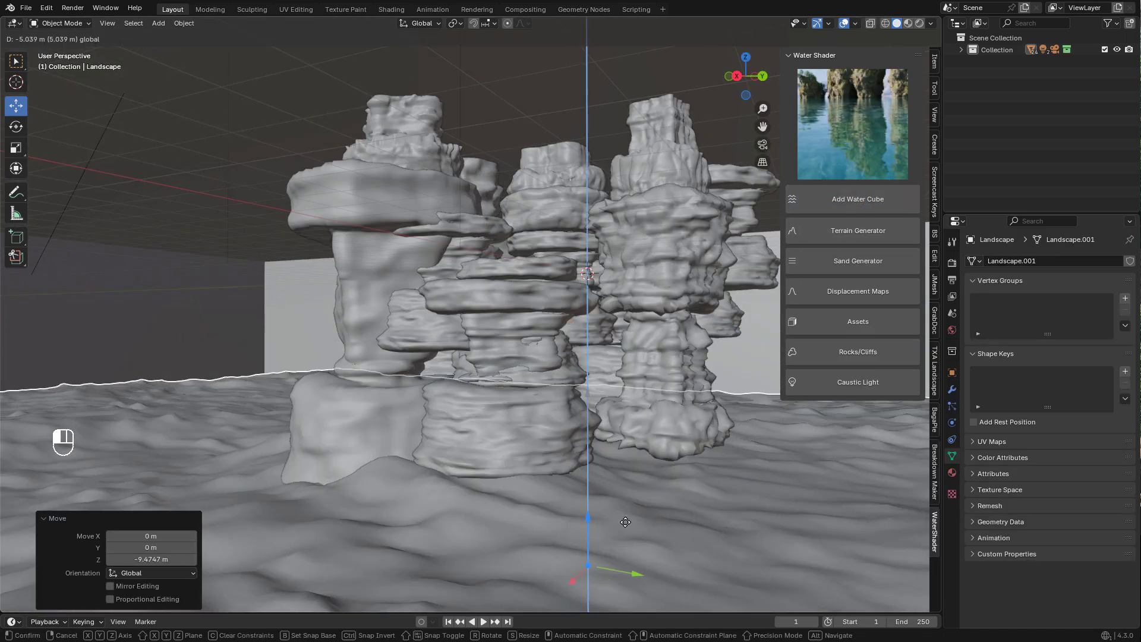
- Lower the landscape terrain beneath the rock pillars and scale it by 1.418 along Z
{"action": "key", "text": "s"}
{"action": "key", "text": "z"}
{"action": "left_click", "coordinate": [724, 44]}
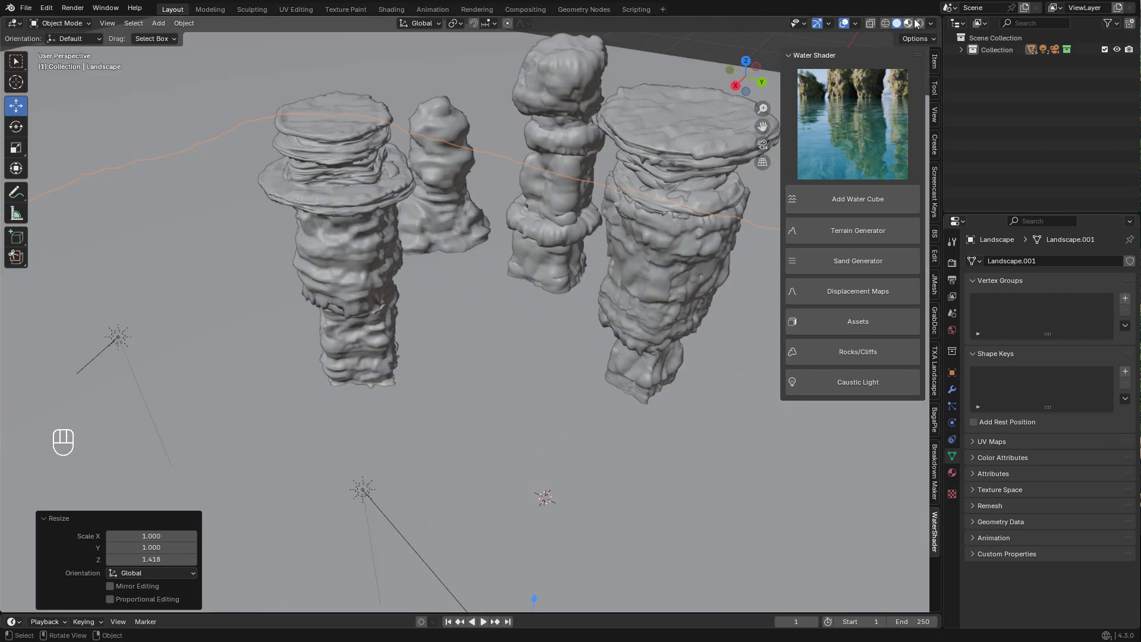
- Show the rendered view and set the water material's WaveScale to 80
{"action": "left_click", "coordinate": [919, 23]}
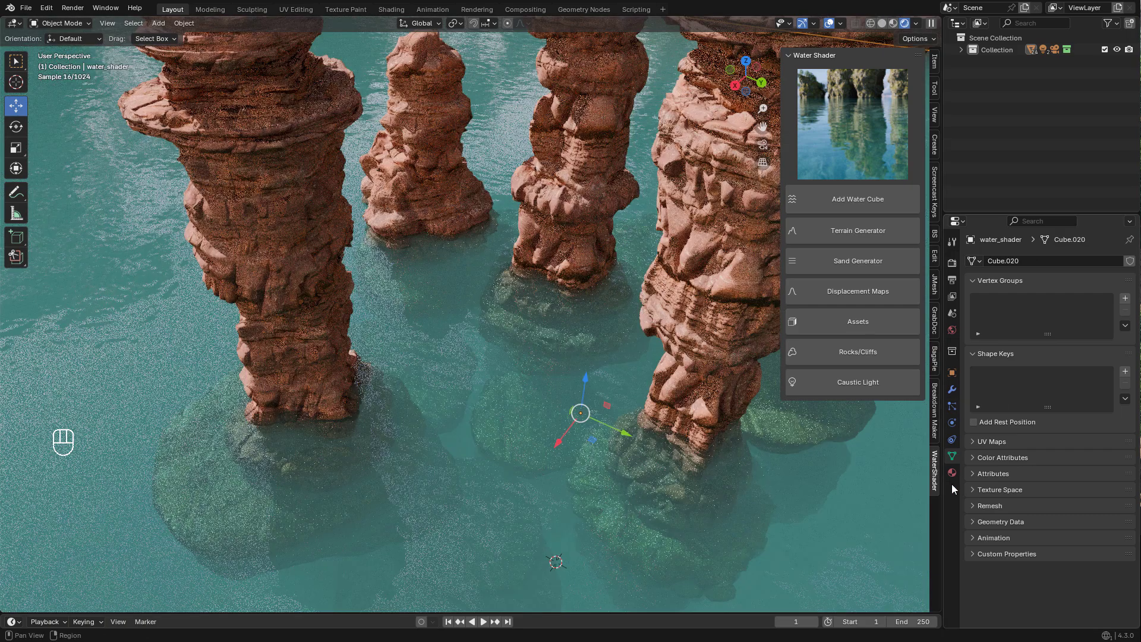
{"action": "left_click", "coordinate": [952, 473]}
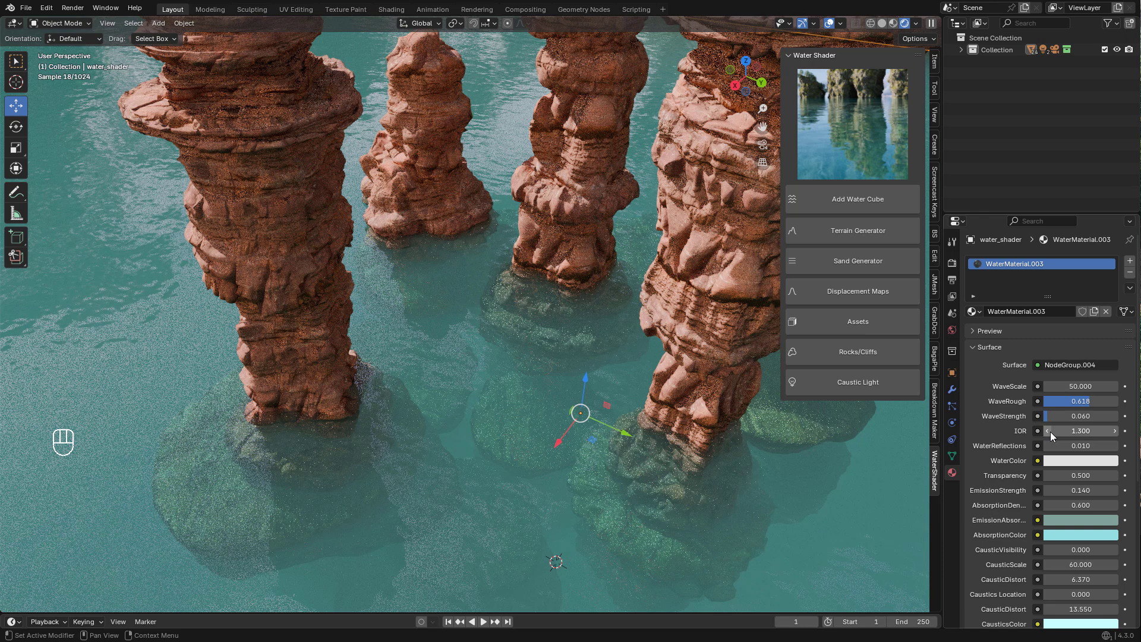
{"action": "left_click", "coordinate": [1089, 386]}
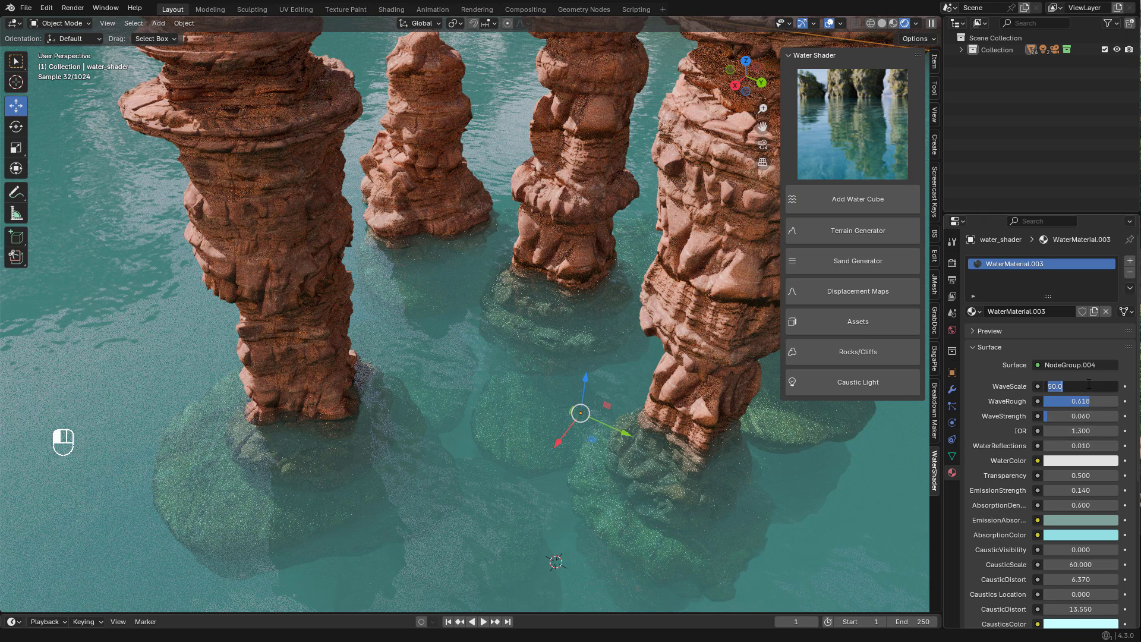
{"action": "type", "text": "80"}
{"action": "key", "text": "Return"}
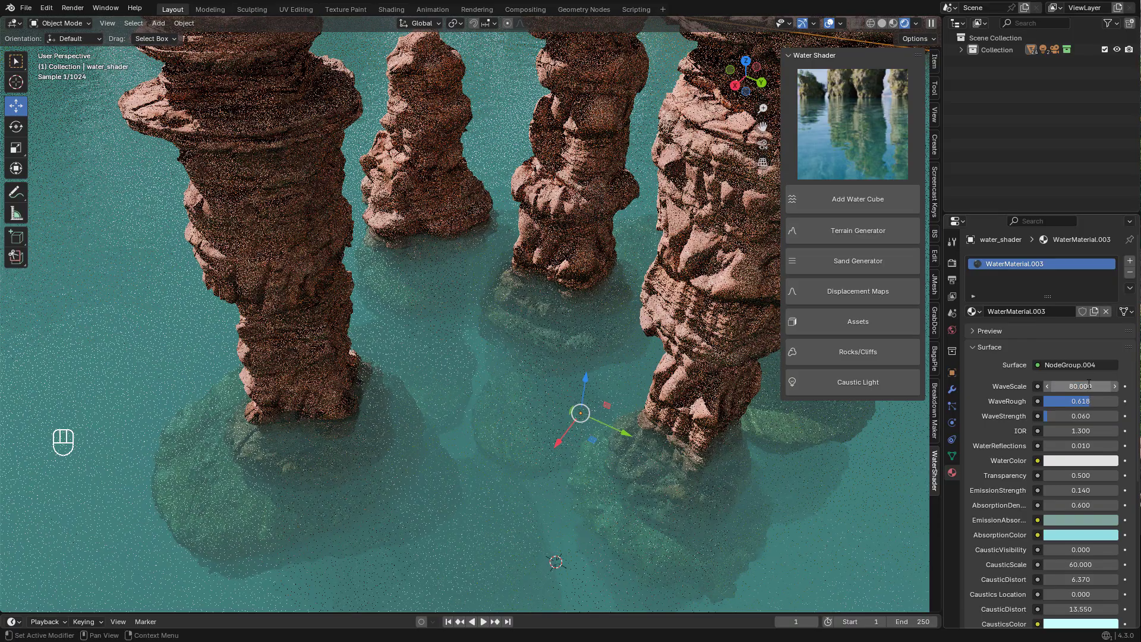
- Set the water material's Transparency to 0.56, EmissionStrength to 0.13 and WaveStrength to 0.03, and adjust its WaterColor slightly
{"action": "mouse_move", "coordinate": [1091, 475]}
{"action": "left_mouse_down", "text": "shift"}
{"action": "mouse_move", "coordinate": [1132, 476]}
{"action": "mouse_move", "coordinate": [1081, 476]}
{"action": "mouse_move", "coordinate": [1081, 491]}
{"action": "left_mouse_up", "text": "shift"}
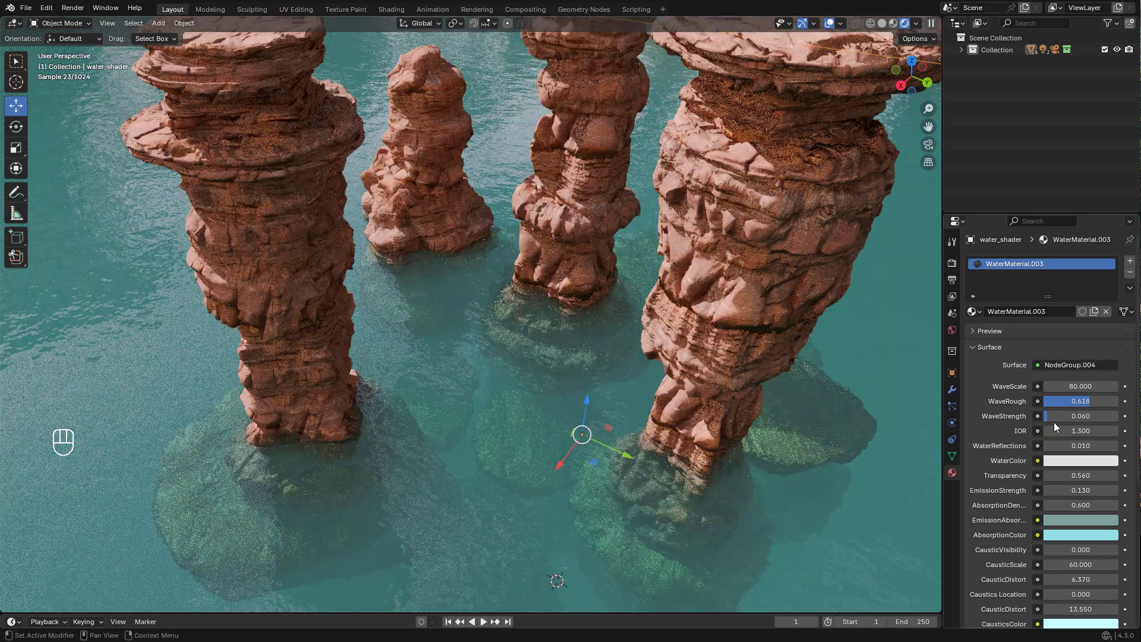
{"action": "left_click", "coordinate": [1084, 415]}
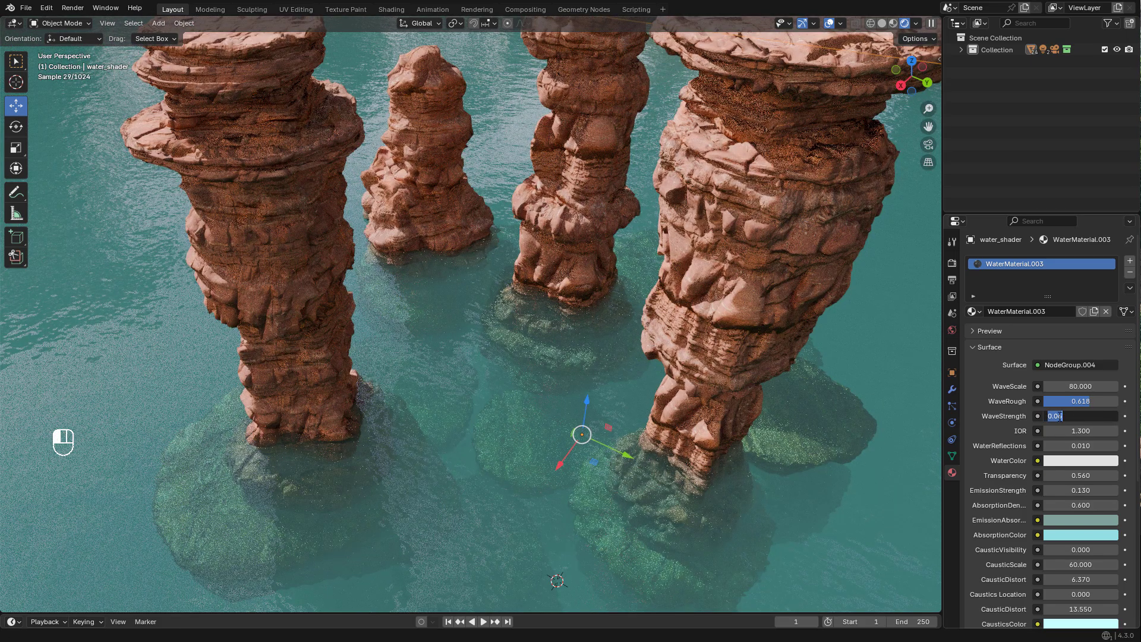
{"action": "type", "text": "3"}
{"action": "key", "text": "Return"}
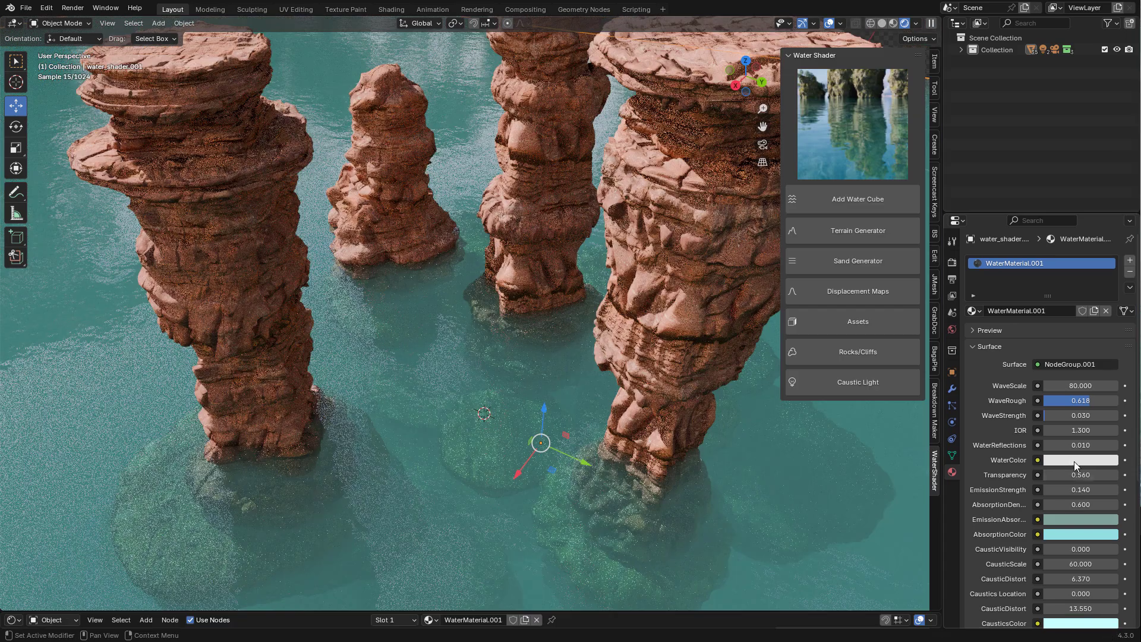
{"action": "left_click", "coordinate": [1075, 461]}
{"action": "left_click_drag", "start_coordinate": [1047, 310], "coordinate": [1054, 310]}
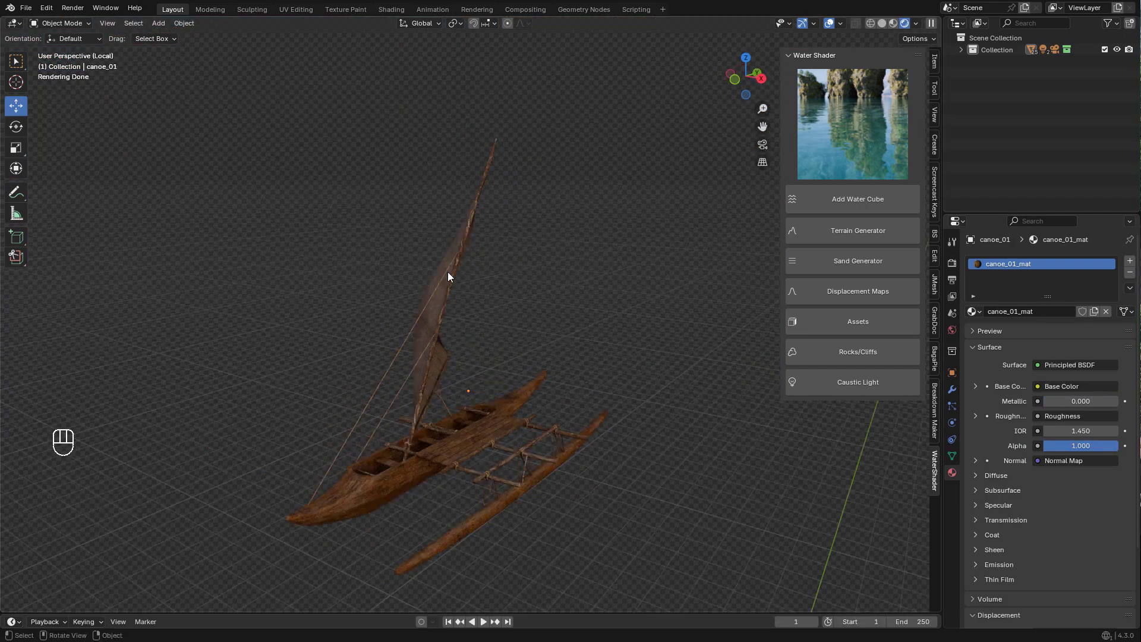
- Bring the canoe out of isolated view and lower it vertically onto the water surface
{"action": "middle_click_drag", "start_coordinate": [448, 268], "coordinate": [562, 348]}
{"action": "key", "text": "KP_Divide"}
{"action": "key", "text": "KP_Decimal"}
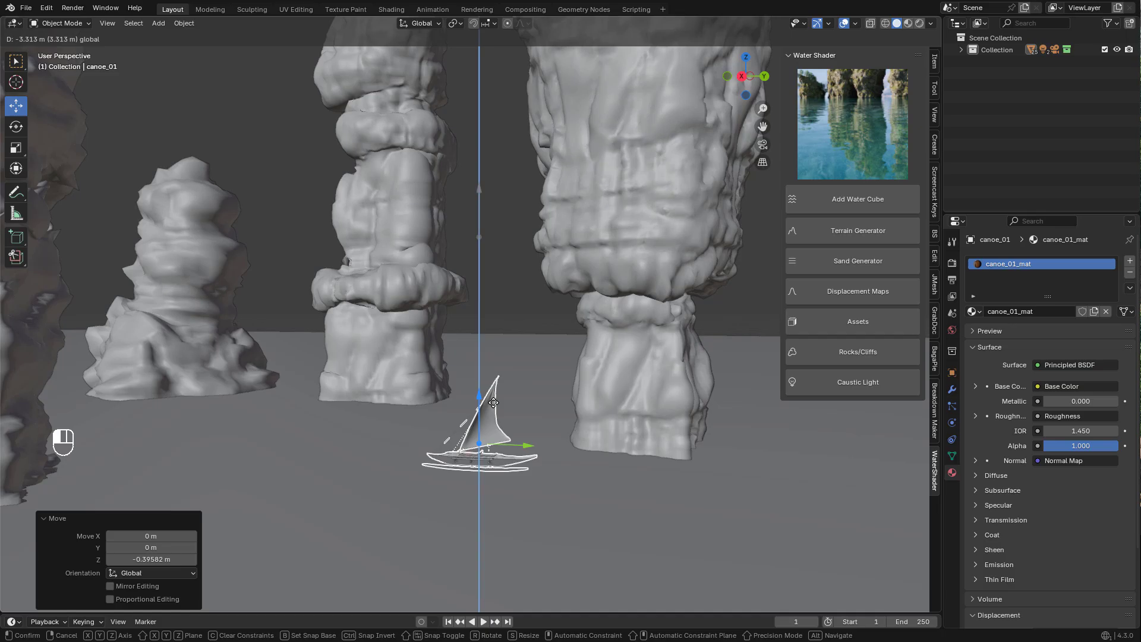
{"action": "key", "text": "KP_Decimal"}
{"action": "middle_click_drag", "start_coordinate": [544, 321], "coordinate": [851, 94]}
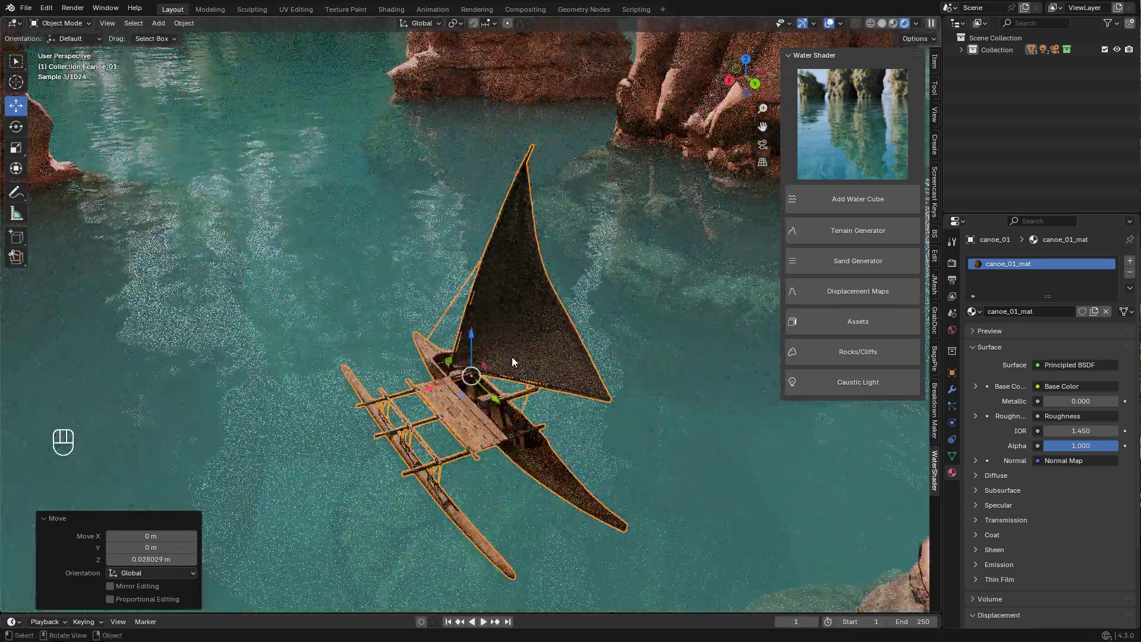
- Position the canoe between the pillars as seen through the camera and rescale it
{"action": "key", "text": "KP_0"}
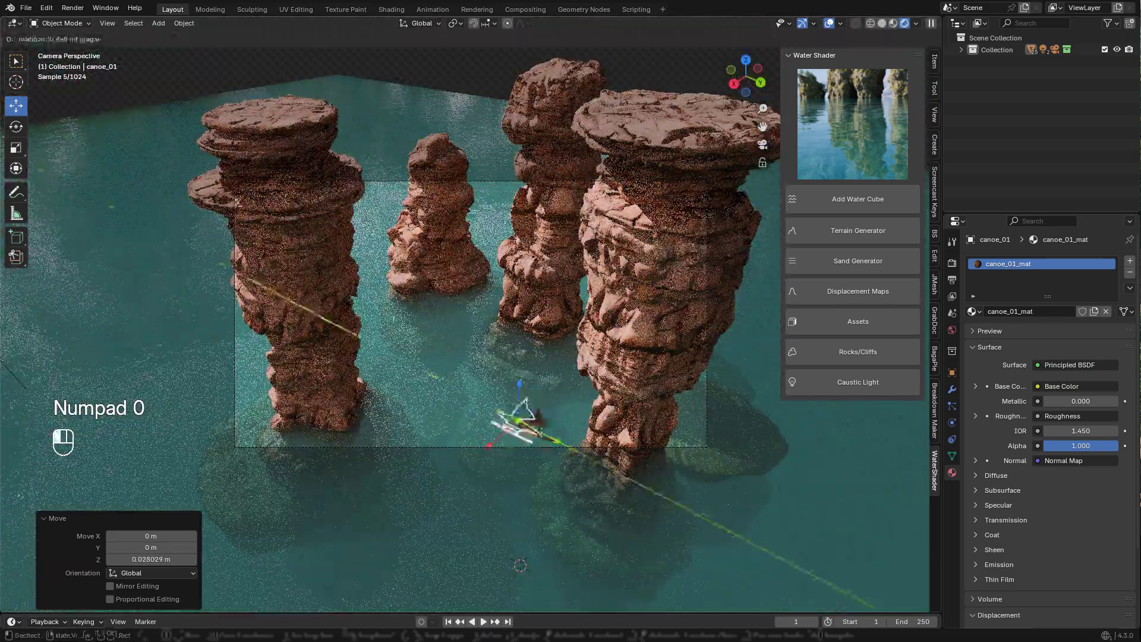
{"action": "key", "text": "s"}
{"action": "left_click", "coordinate": [559, 412]}
- Rotate the canoe about the Z axis to set its heading in the camera shot
{"action": "key", "text": "KP_0"}
{"action": "scroll", "coordinate": [574, 417], "scroll_direction": "down", "scroll_amount": 4}
{"action": "mouse_move", "coordinate": [569, 453]}
{"action": "middle_mouse_down"}
{"action": "mouse_move", "coordinate": [580, 426]}
{"action": "mouse_move", "coordinate": [562, 452]}
{"action": "middle_mouse_up"}
{"action": "key", "text": "r"}
{"action": "key", "text": "z"}
{"action": "key", "text": "Return"}
{"action": "key", "text": "KP_Decimal"}
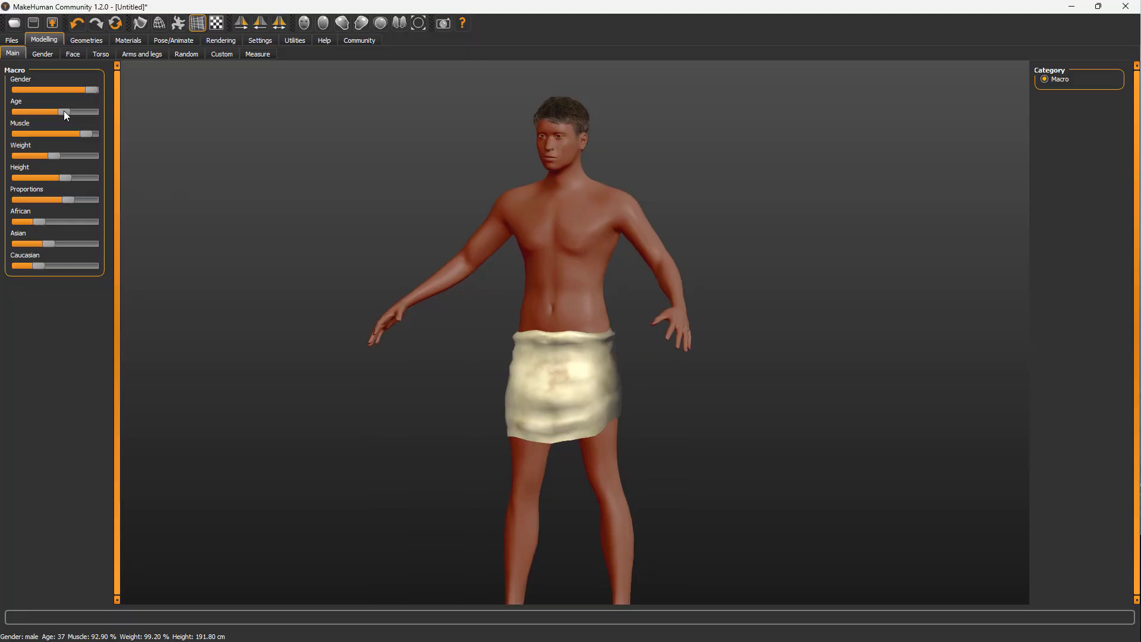
- In MakeHuman, adjust the male figure's weight and open the pose and animation options
{"action": "left_click_drag", "start_coordinate": [53, 156], "coordinate": [77, 200]}
{"action": "left_click", "coordinate": [134, 43]}
{"action": "left_click", "coordinate": [184, 40]}
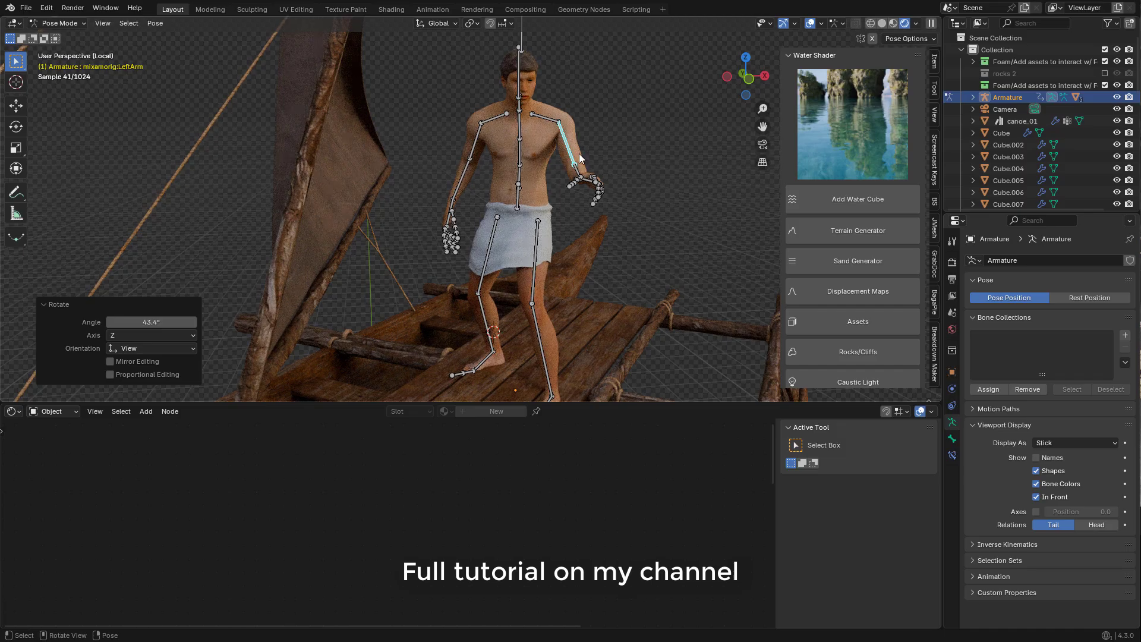
- Rotate the arm bones of the figure standing on the canoe to pose both arms
{"action": "middle_click_drag", "start_coordinate": [579, 153], "coordinate": [386, 178]}
{"action": "left_click", "coordinate": [555, 241]}
{"action": "key", "text": "r"}
{"action": "left_click", "coordinate": [473, 219]}
{"action": "left_click", "coordinate": [475, 159]}
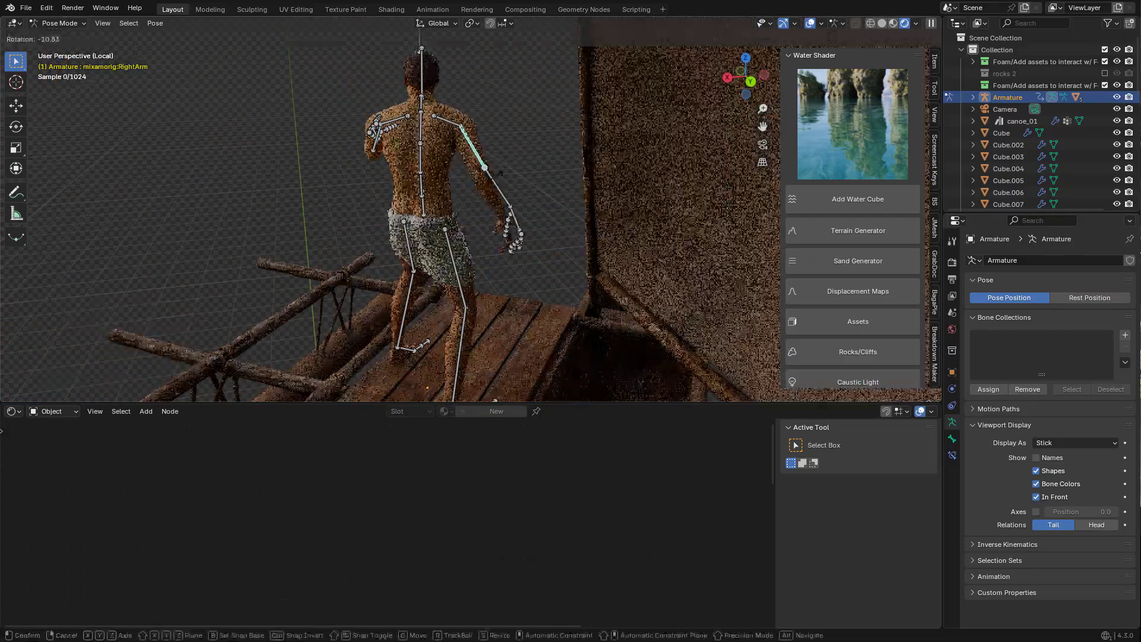
{"action": "key", "text": "r"}
{"action": "left_click", "coordinate": [505, 178]}
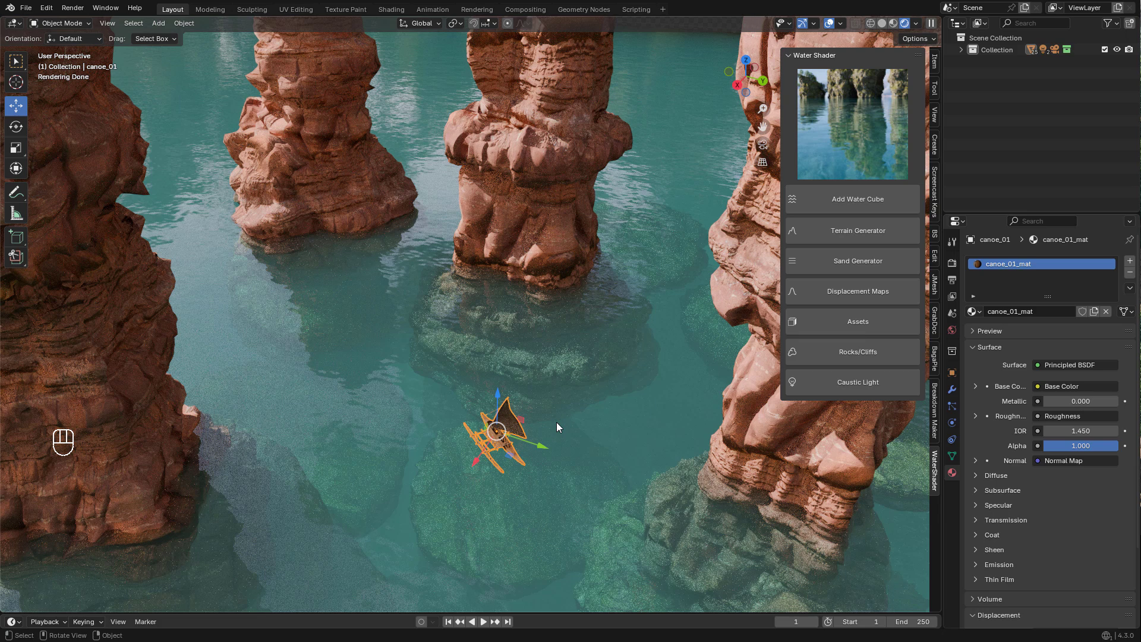
- Select the four rock pillars and move them to the Foam/Add assets to interact w/ Foam collection
{"action": "left_click", "coordinate": [545, 198]}
{"action": "left_click", "coordinate": [319, 201], "text": "shift"}
{"action": "left_click", "coordinate": [176, 327], "text": "shift"}
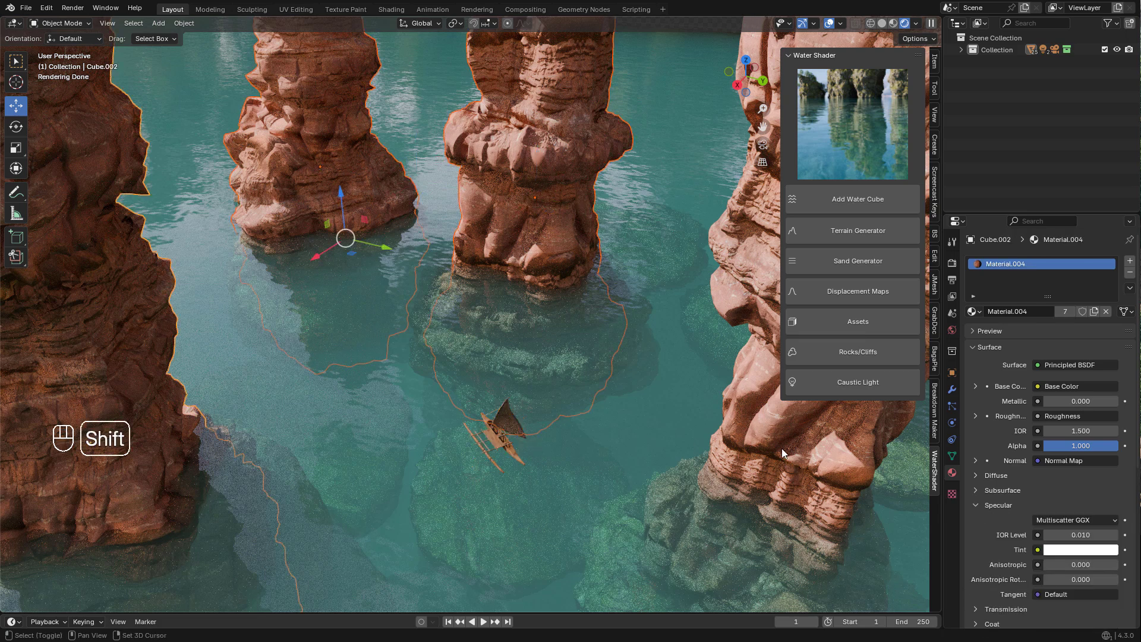
{"action": "left_click", "coordinate": [774, 434], "text": "shift"}
{"action": "key", "text": "m"}
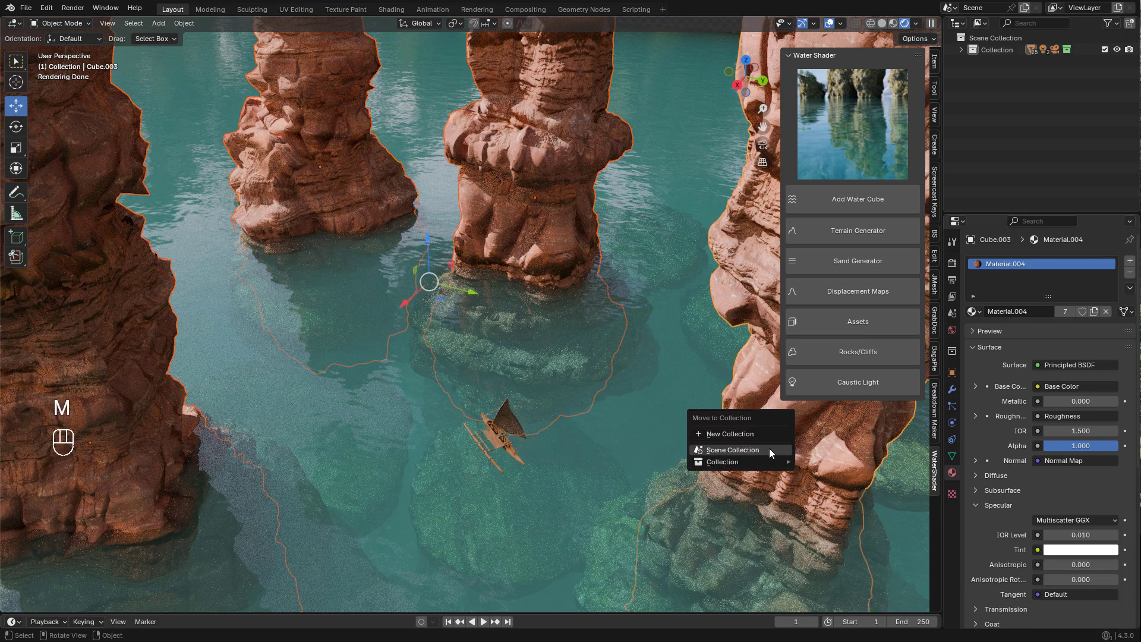
{"action": "mouse_move", "coordinate": [767, 462]}
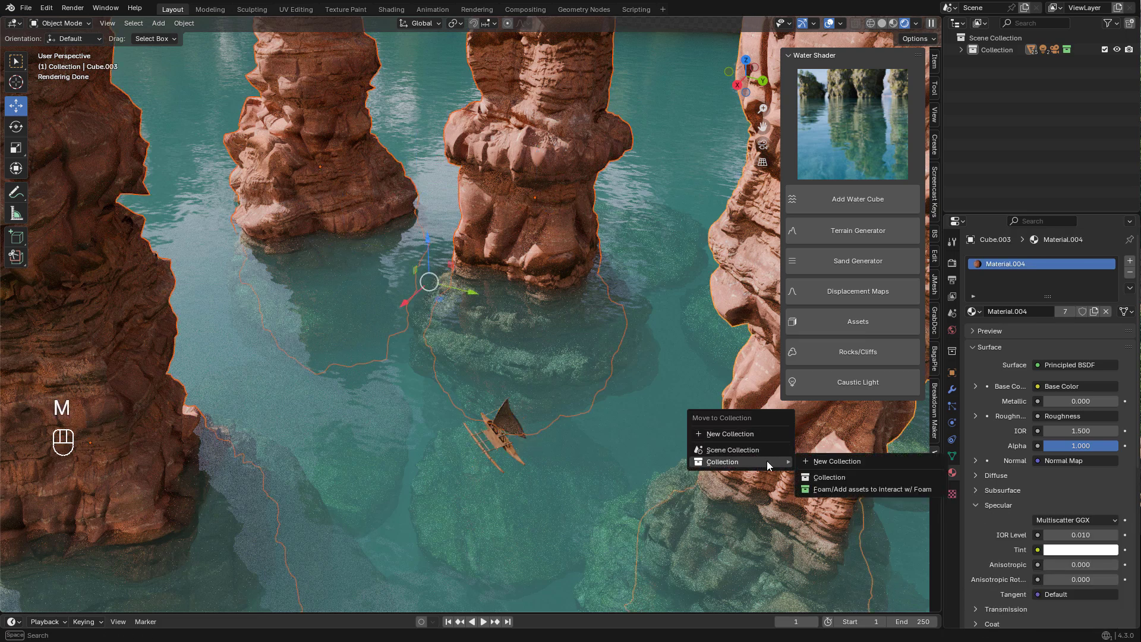
{"action": "left_click", "coordinate": [841, 489]}
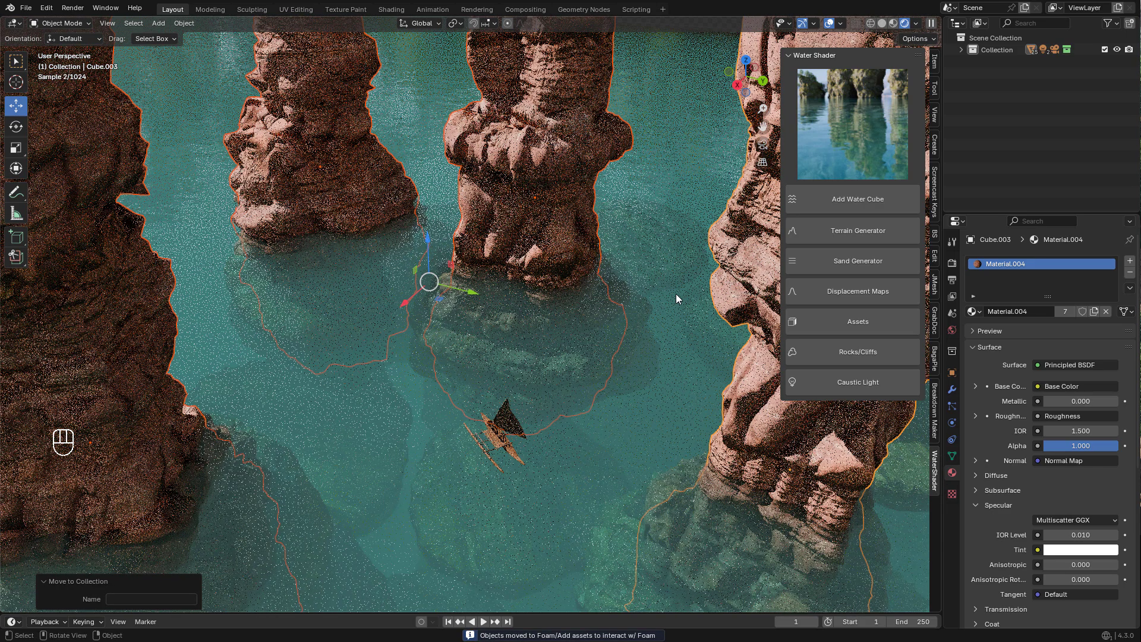
- Set To Min to 1.5 in the water object's Geometry Nodes modifier and fine-tune the value
{"action": "left_click", "coordinate": [669, 215]}
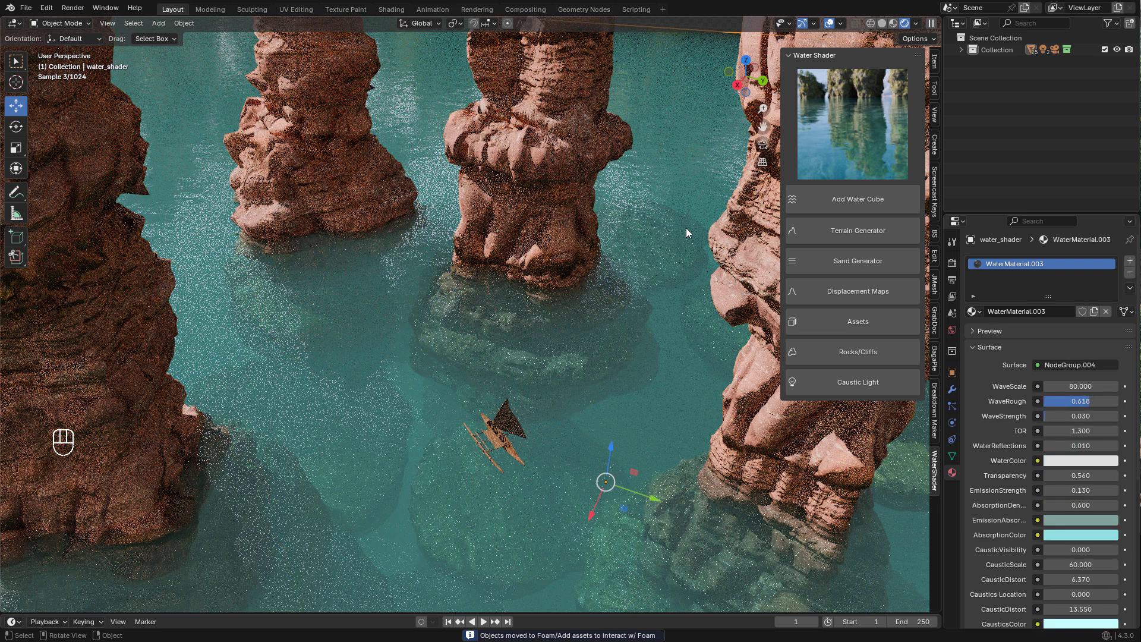
{"action": "left_click", "coordinate": [952, 390]}
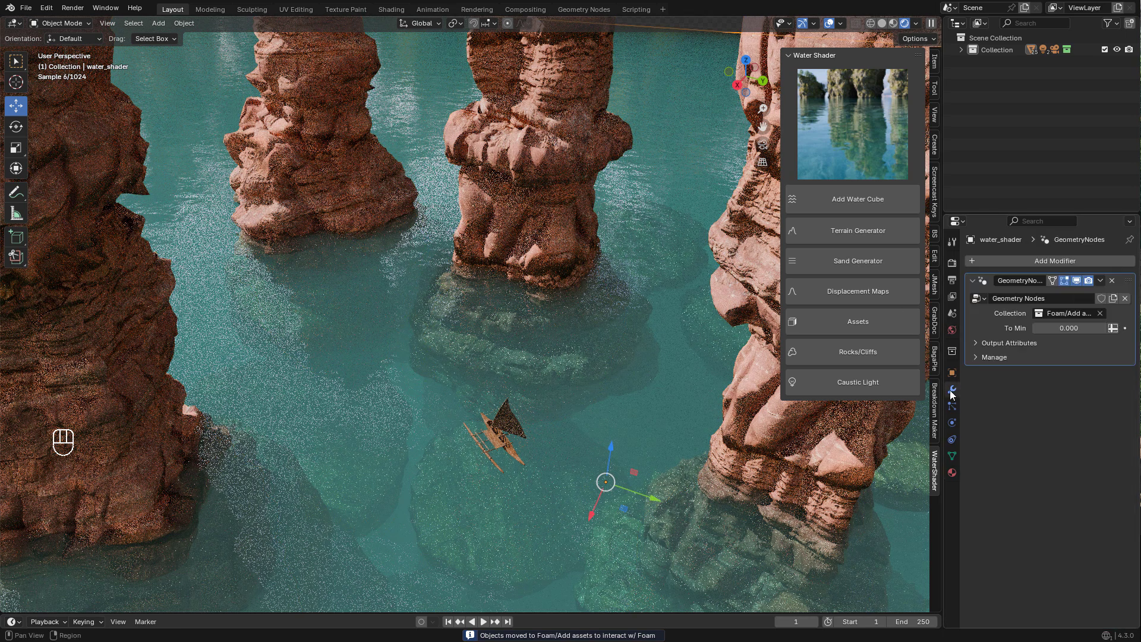
{"action": "left_click", "coordinate": [1057, 328]}
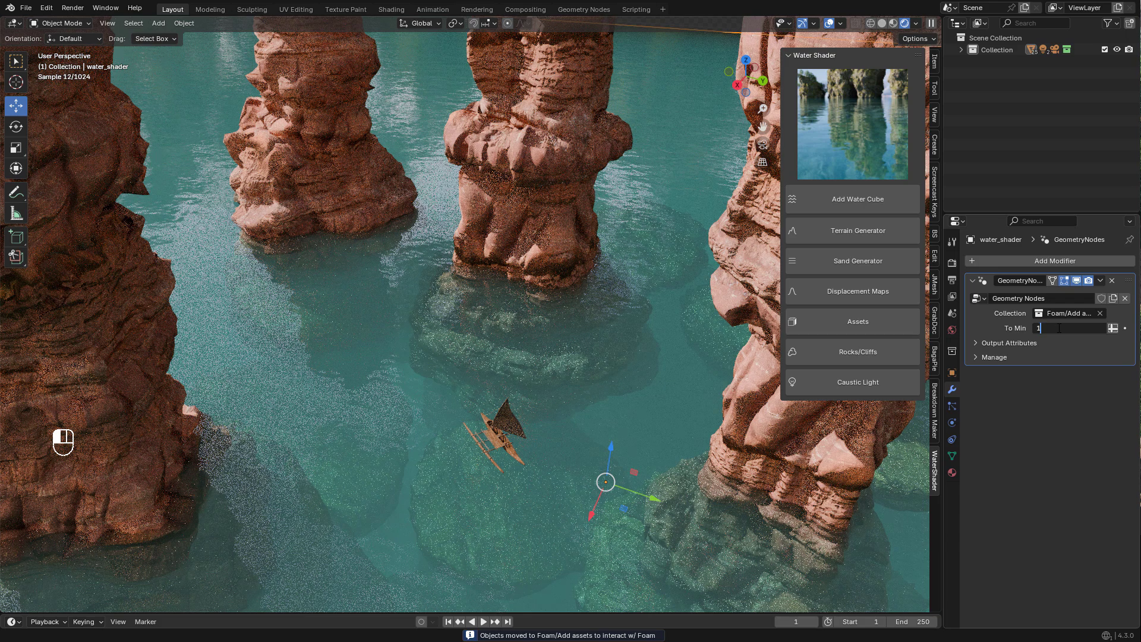
{"action": "type", "text": "1.5"}
{"action": "key", "text": "Return"}
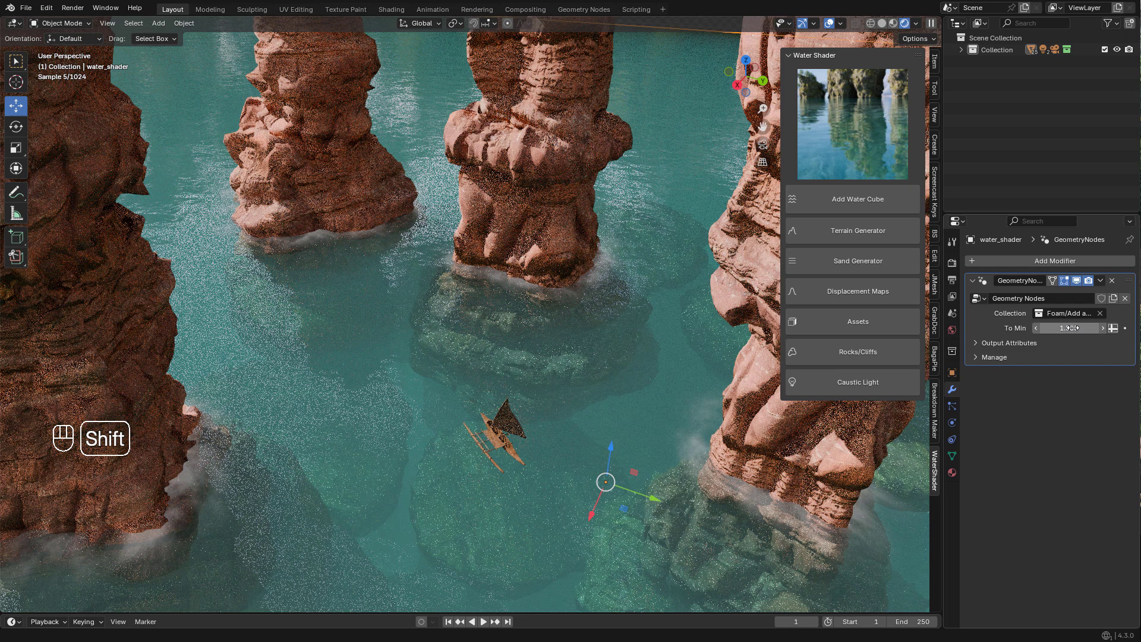
{"action": "left_click_drag", "start_coordinate": [1074, 328], "coordinate": [1043, 327], "text": "shift"}
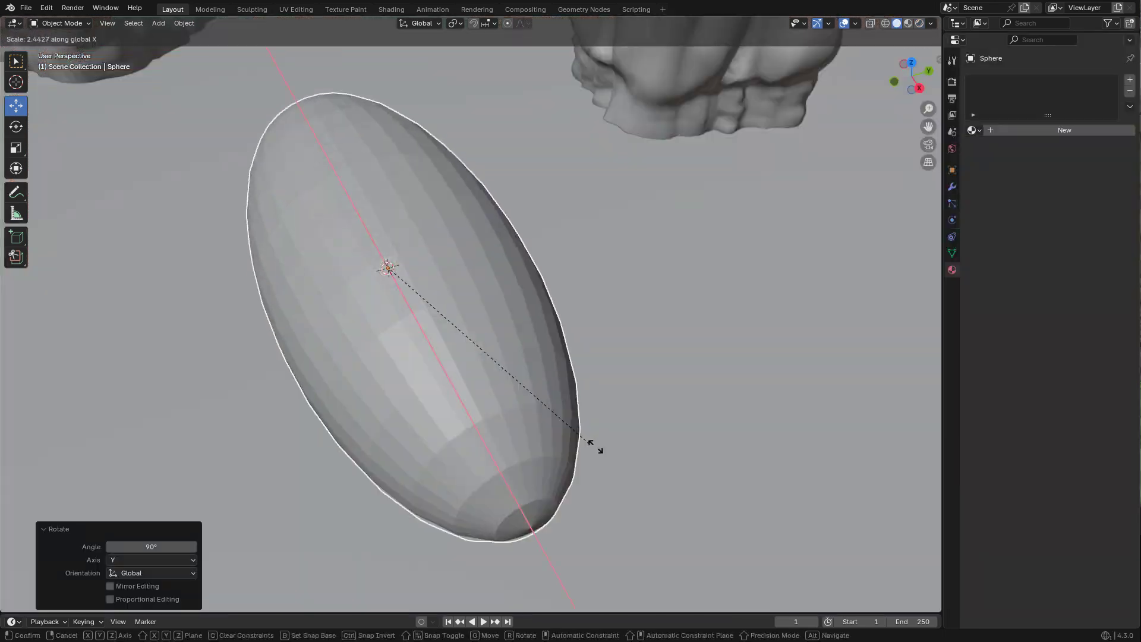
- Stretch the sphere along X into a long thin sliver and rotate it from above to follow the canoe's heading
{"action": "key", "text": "x"}
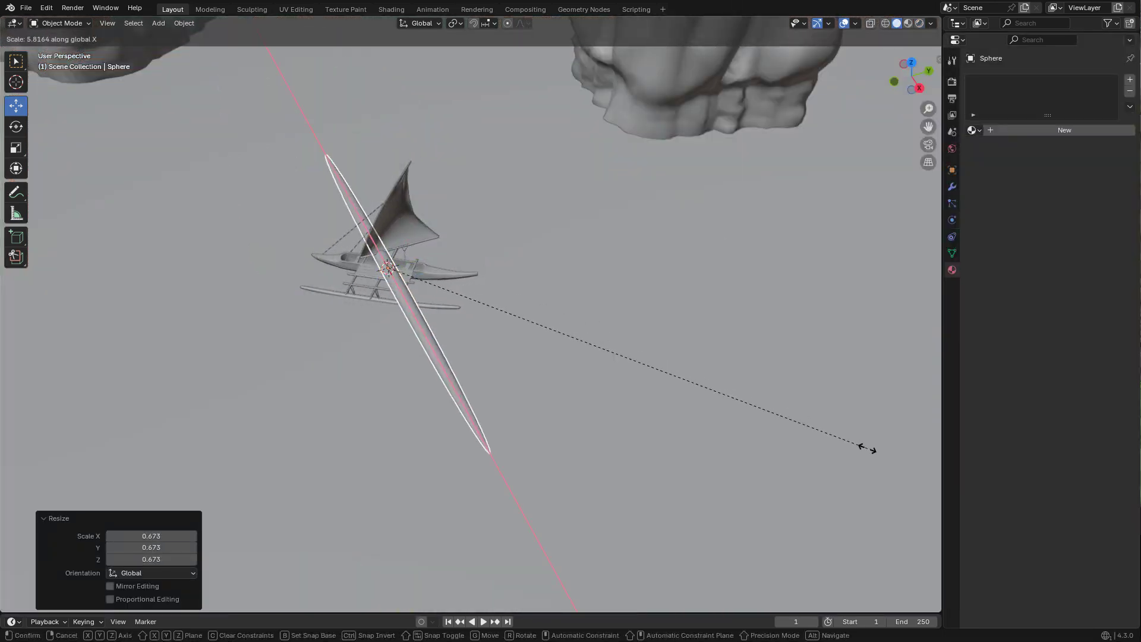
{"action": "left_click", "coordinate": [791, 424]}
{"action": "key", "text": "KP_7"}
{"action": "key", "text": "r"}
{"action": "left_click", "coordinate": [640, 326]}
- Move the stretched sphere about 0.88 m in X and 1.12 m in Y, and adjust its size and position against the canoe
{"action": "key", "text": "g"}
{"action": "left_click", "coordinate": [675, 344]}
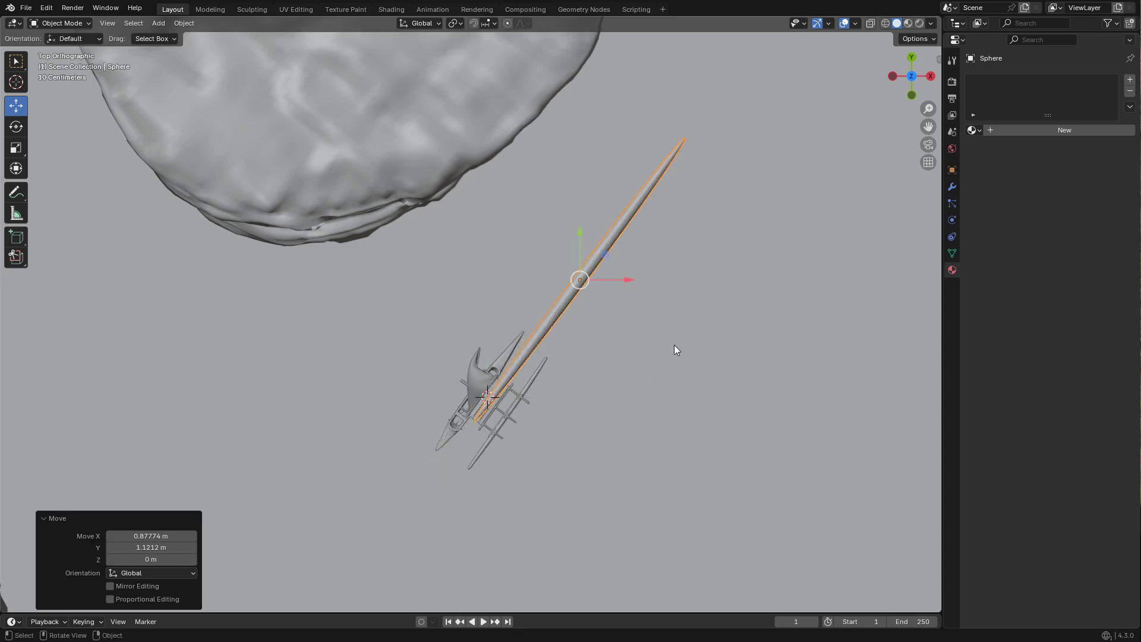
{"action": "key", "text": "s"}
{"action": "left_click", "coordinate": [667, 355]}
{"action": "key", "text": "g"}
{"action": "left_click", "coordinate": [635, 369]}
- Lower the stretched sphere about 0.10 m in Z to the level of the canoe's hull
{"action": "middle_click_drag", "start_coordinate": [635, 369], "coordinate": [601, 250]}
{"action": "scroll", "coordinate": [586, 208], "scroll_direction": "up", "scroll_amount": 5}
{"action": "middle_click_drag", "start_coordinate": [559, 155], "coordinate": [579, 209], "text": "shift"}
{"action": "left_click_drag", "start_coordinate": [686, 103], "coordinate": [683, 138]}
{"action": "left_click", "coordinate": [685, 156]}
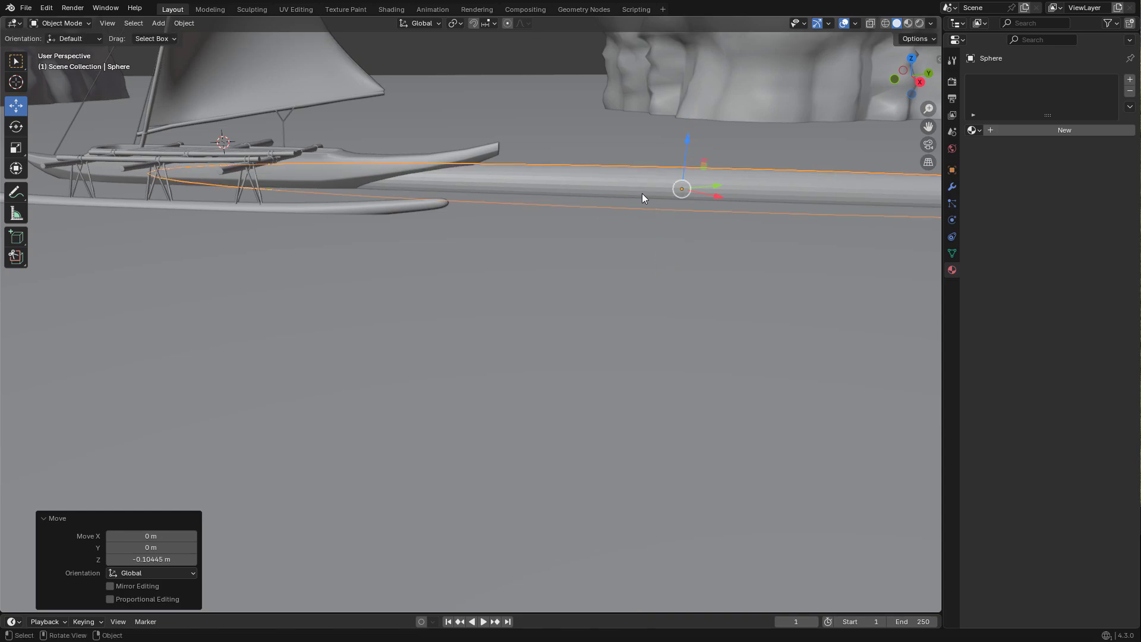
- Switch to the rendered view and move the stretched sphere into the collection "Foam/Add assets to interact w/ Foam.001"
{"action": "left_click", "coordinate": [919, 23]}
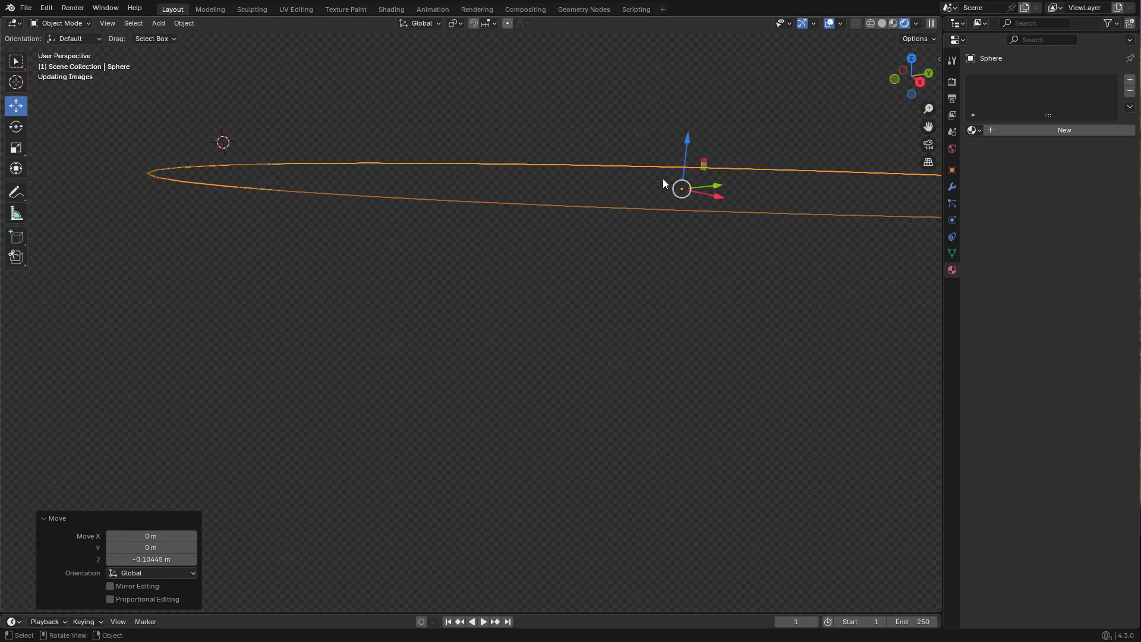
{"action": "mouse_move", "coordinate": [654, 182]}
{"action": "middle_mouse_down"}
{"action": "mouse_move", "coordinate": [634, 223]}
{"action": "mouse_move", "coordinate": [597, 237]}
{"action": "middle_mouse_up"}
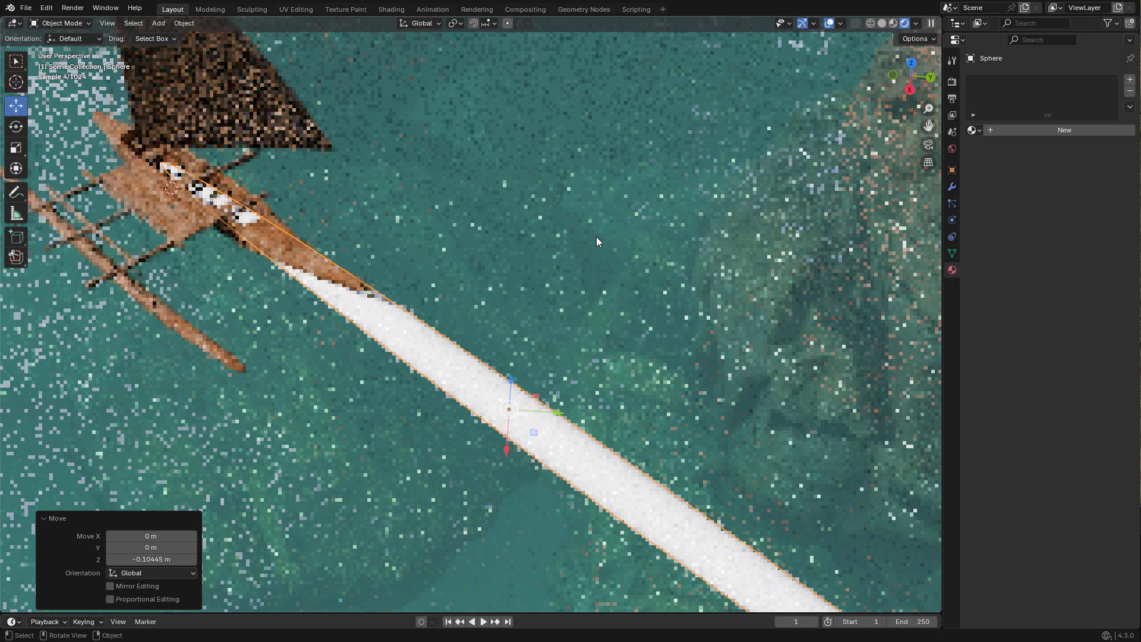
{"action": "scroll", "coordinate": [581, 242], "scroll_direction": "down", "scroll_amount": 4}
{"action": "key", "text": "m"}
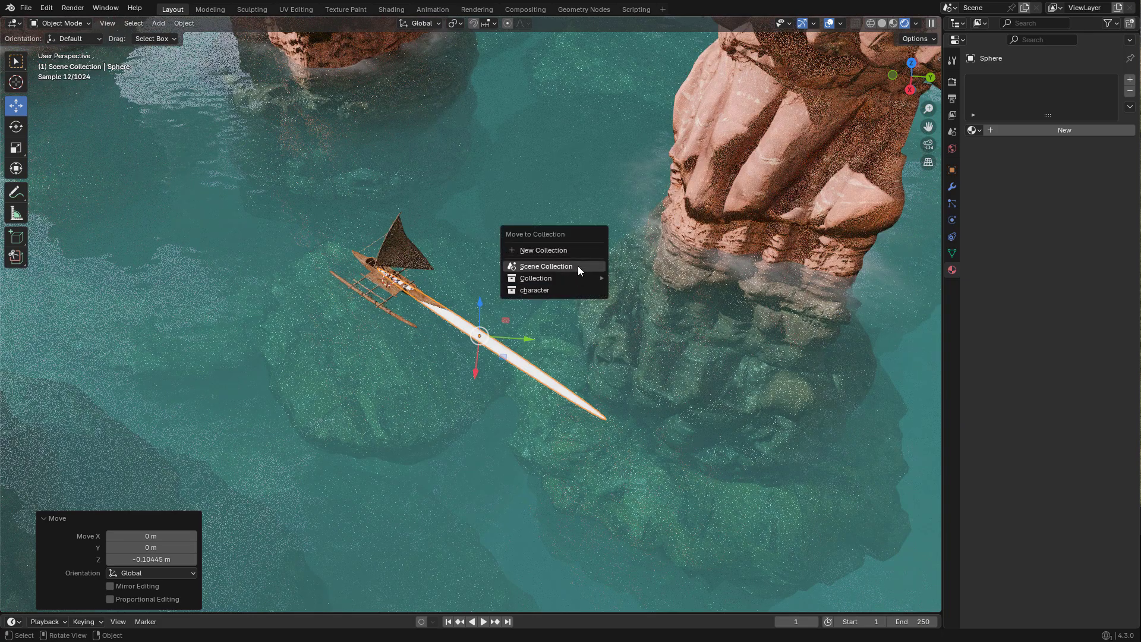
{"action": "mouse_move", "coordinate": [576, 277]}
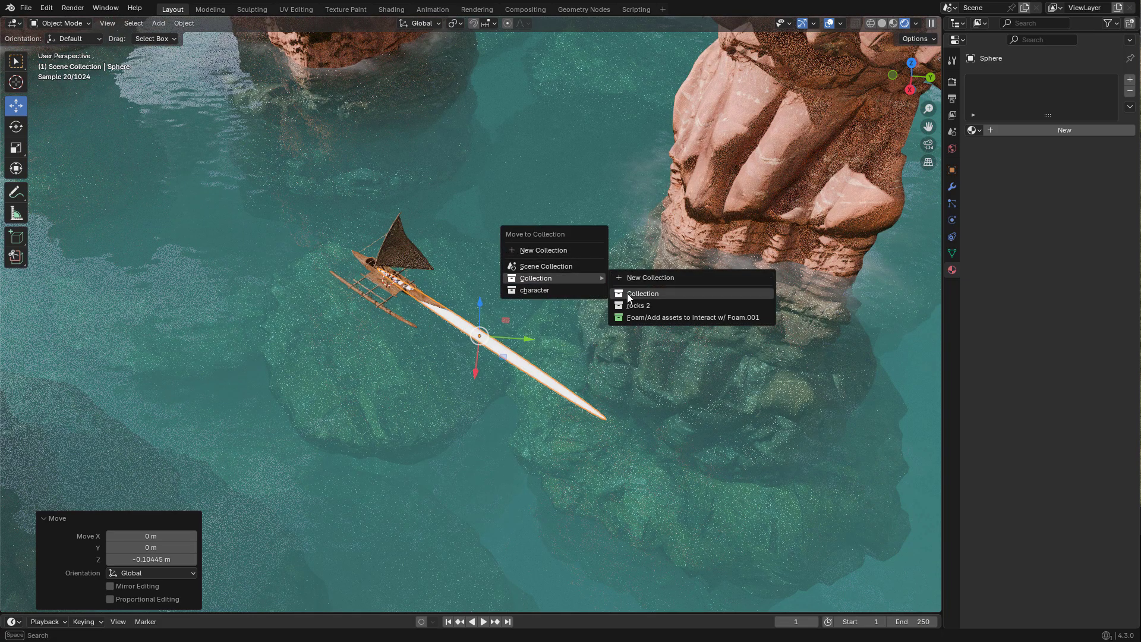
{"action": "left_click", "coordinate": [651, 316]}
- Reveal the foam collection's contents in the outliner and hide the wake sphere in both the viewport and renders
{"action": "left_click_drag", "start_coordinate": [985, 32], "coordinate": [975, 238]}
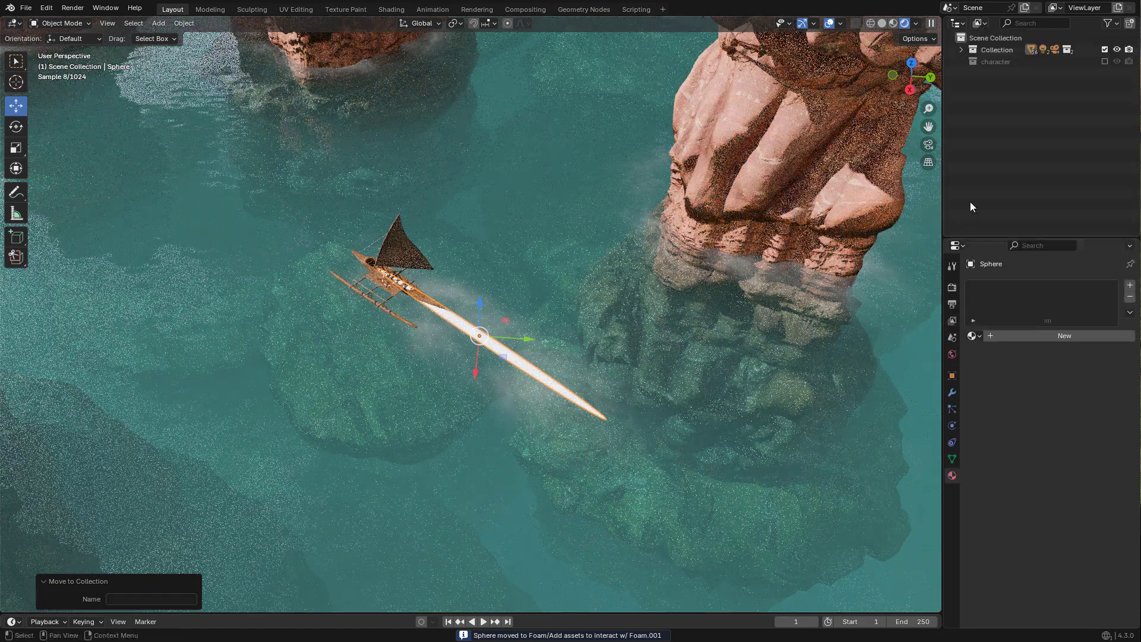
{"action": "left_click", "coordinate": [961, 49]}
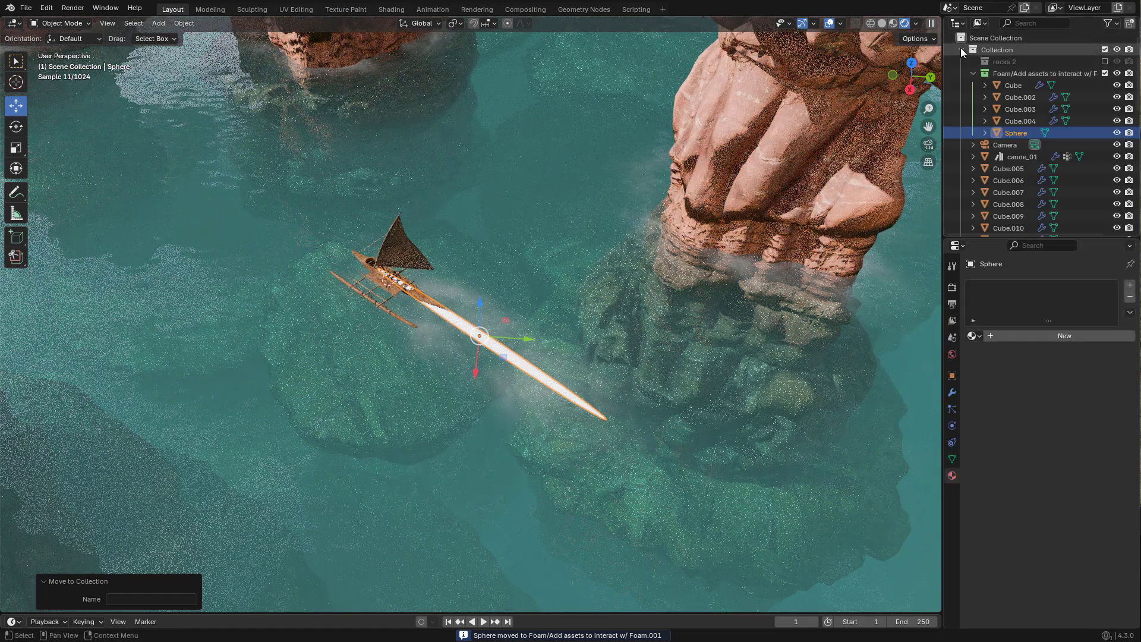
{"action": "left_click", "coordinate": [1117, 133]}
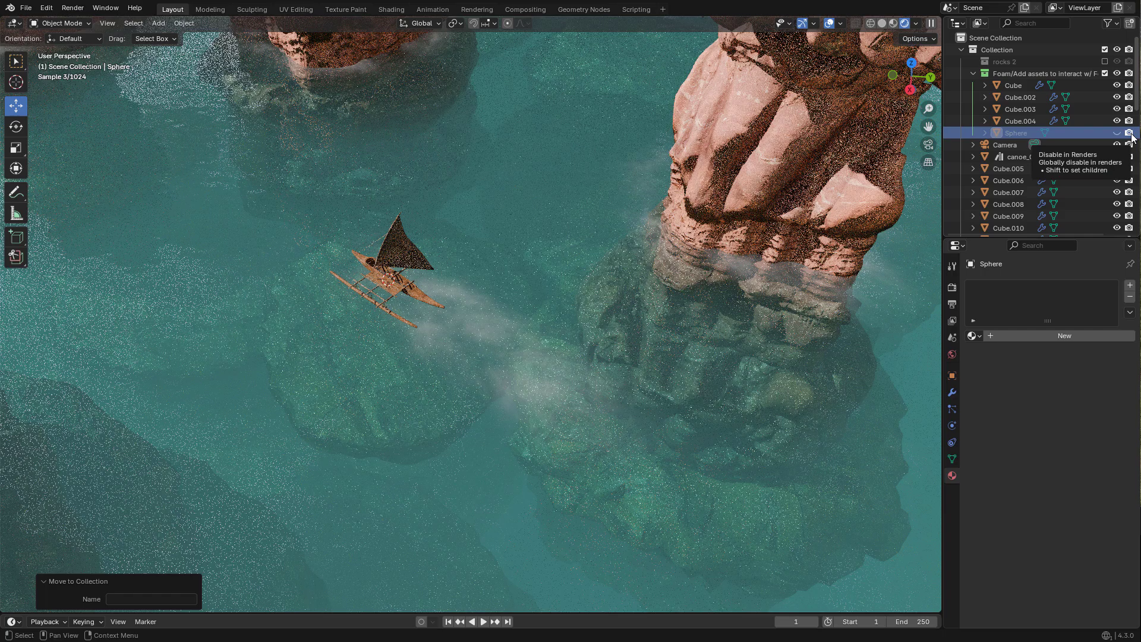
{"action": "middle_click_drag", "start_coordinate": [608, 316], "coordinate": [502, 319]}
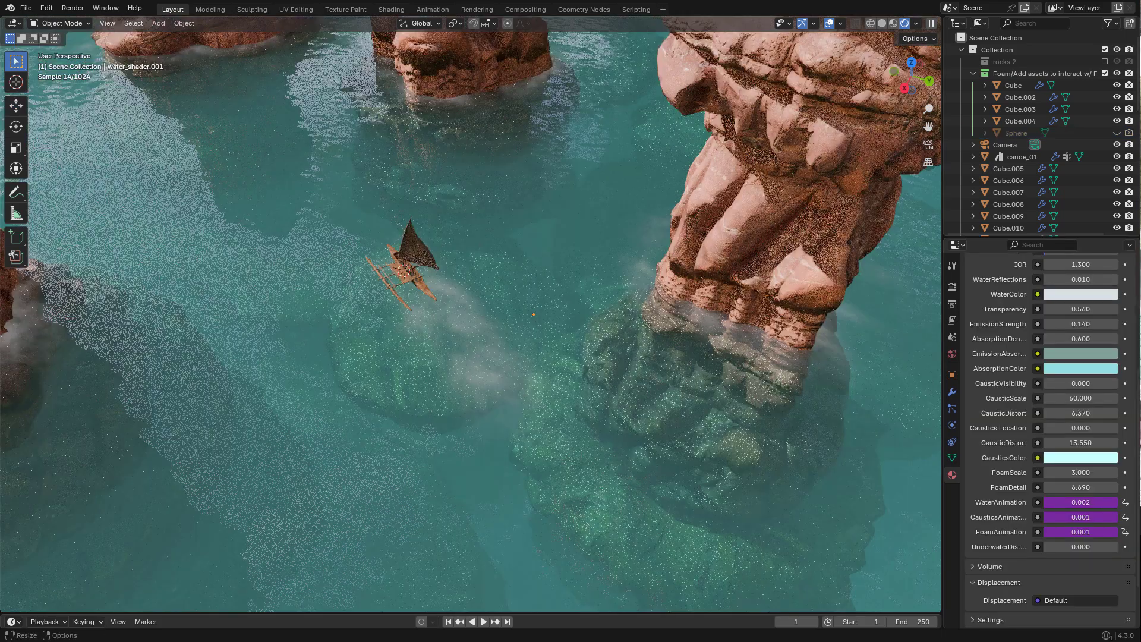
- Circle-select the water plane's faces around the canoe and rock pillars in solid view, subdivide them and raise the number of cuts
{"action": "scroll", "coordinate": [1019, 412], "scroll_direction": "up", "scroll_amount": 8}
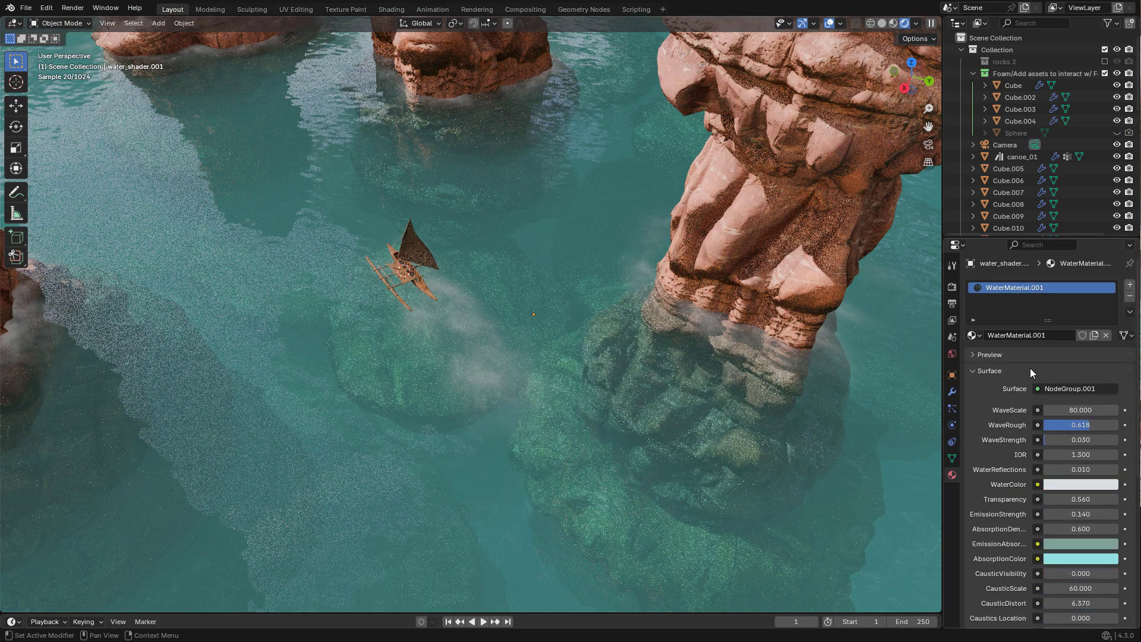
{"action": "key", "text": "Tab"}
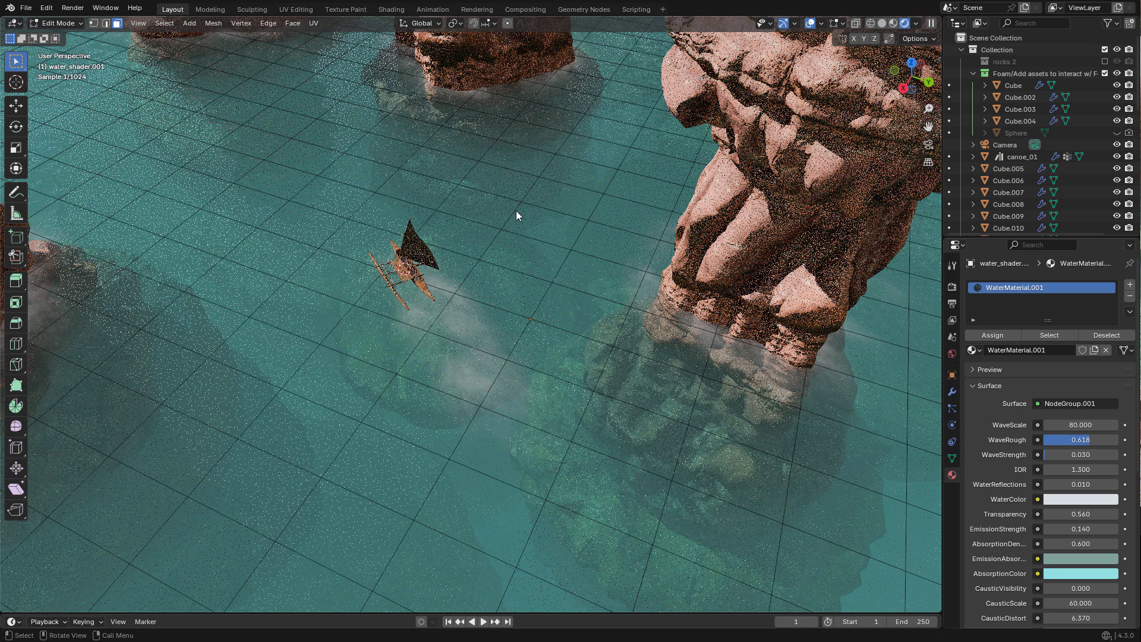
{"action": "left_click", "coordinate": [883, 24]}
{"action": "scroll", "coordinate": [475, 298], "scroll_direction": "down", "scroll_amount": 3}
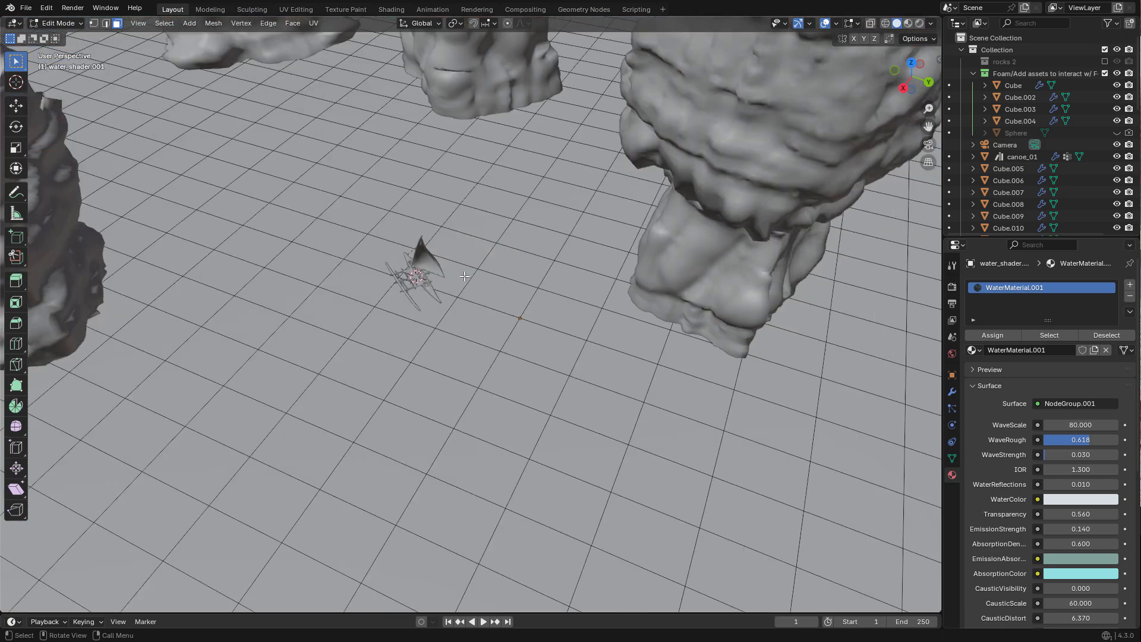
{"action": "middle_click_drag", "start_coordinate": [440, 279], "coordinate": [476, 318], "text": "shift"}
{"action": "key", "text": "c"}
{"action": "left_click", "coordinate": [465, 331]}
{"action": "mouse_move", "coordinate": [550, 343]}
{"action": "left_mouse_down"}
{"action": "mouse_move", "coordinate": [517, 134]}
{"action": "mouse_move", "coordinate": [244, 324]}
{"action": "mouse_move", "coordinate": [163, 306]}
{"action": "left_mouse_up"}
{"action": "right_click", "coordinate": [164, 306]}
{"action": "right_click", "coordinate": [473, 284]}
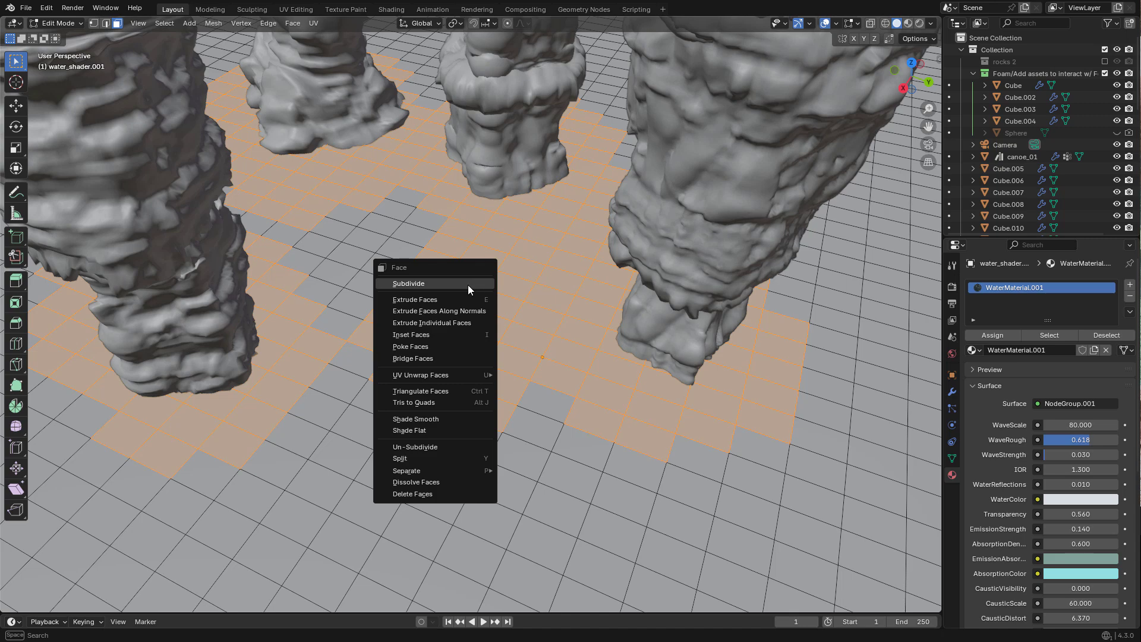
{"action": "left_click", "coordinate": [468, 284]}
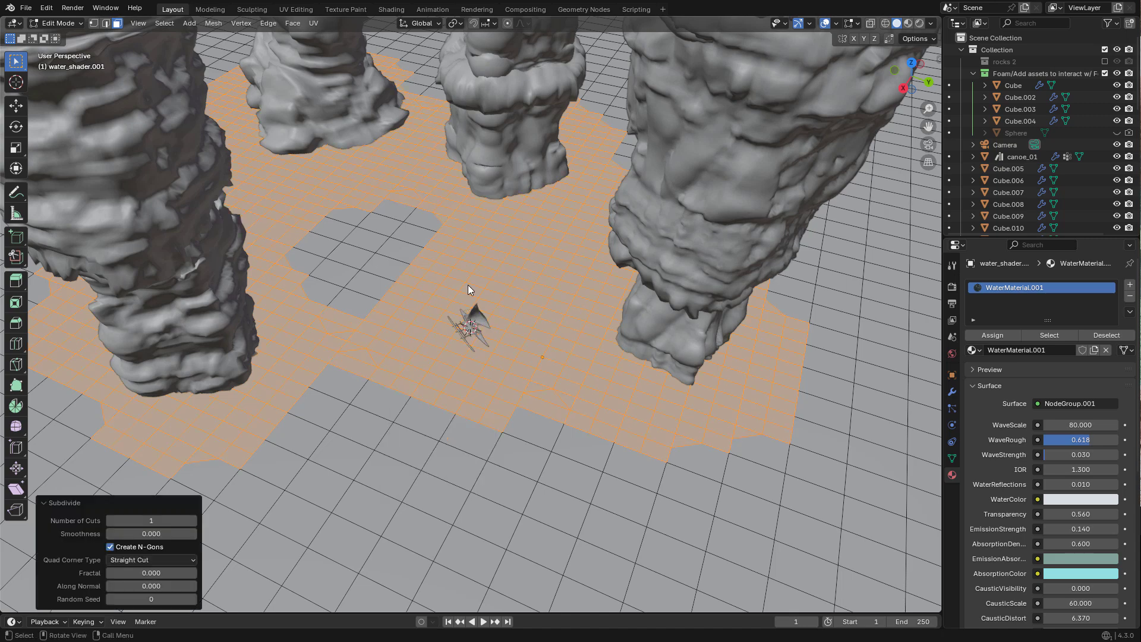
{"action": "left_click", "coordinate": [193, 522]}
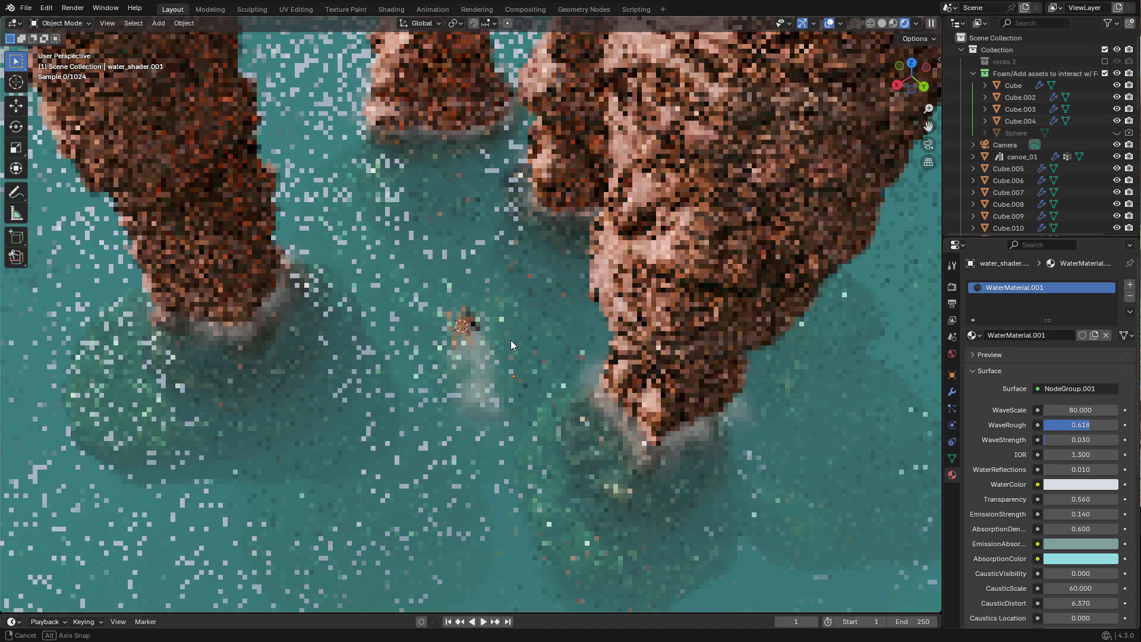
- Increase the FoamScale of the water material while checking the foam around the canoe
{"action": "scroll", "coordinate": [503, 340], "scroll_direction": "up", "scroll_amount": 10}
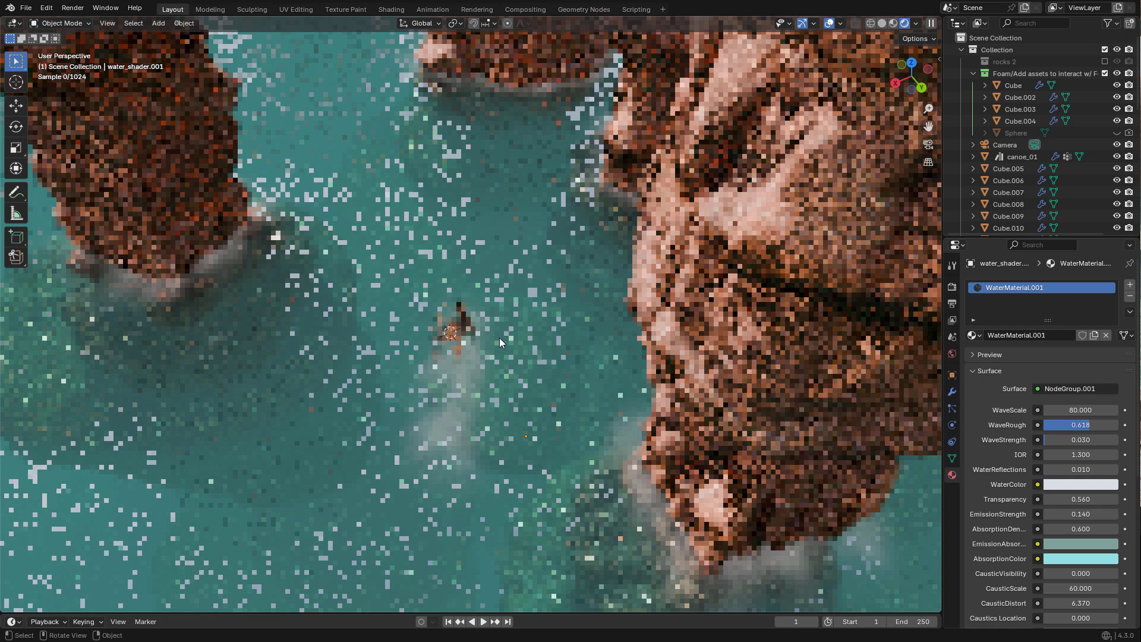
{"action": "scroll", "coordinate": [1044, 421], "scroll_direction": "down", "scroll_amount": 10}
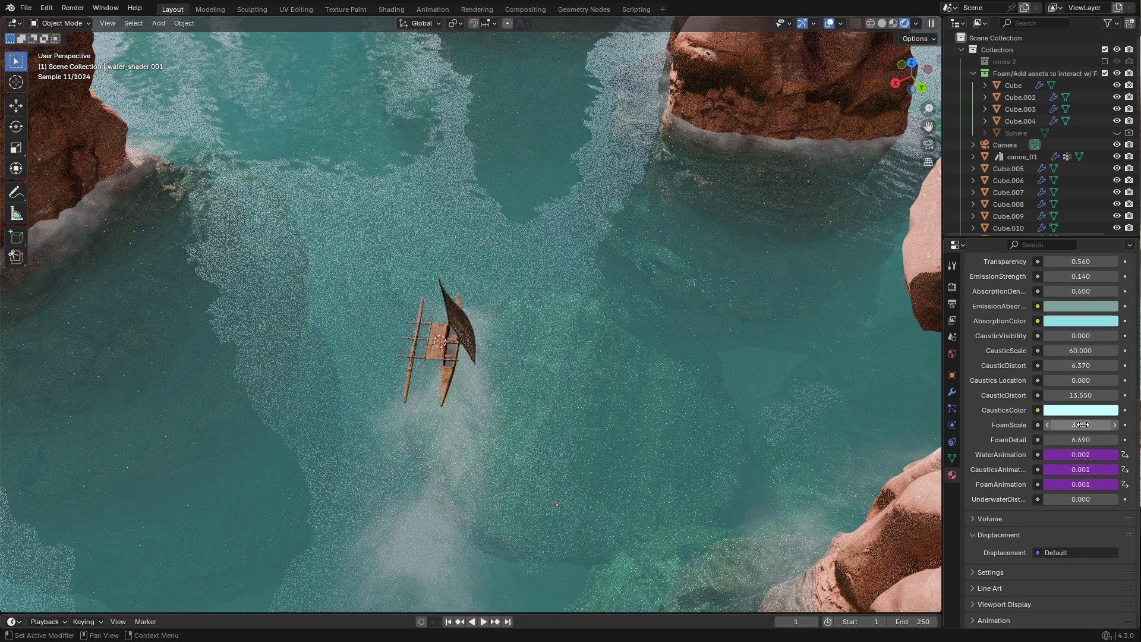
{"action": "left_click_drag", "start_coordinate": [1081, 425], "coordinate": [1137, 425]}
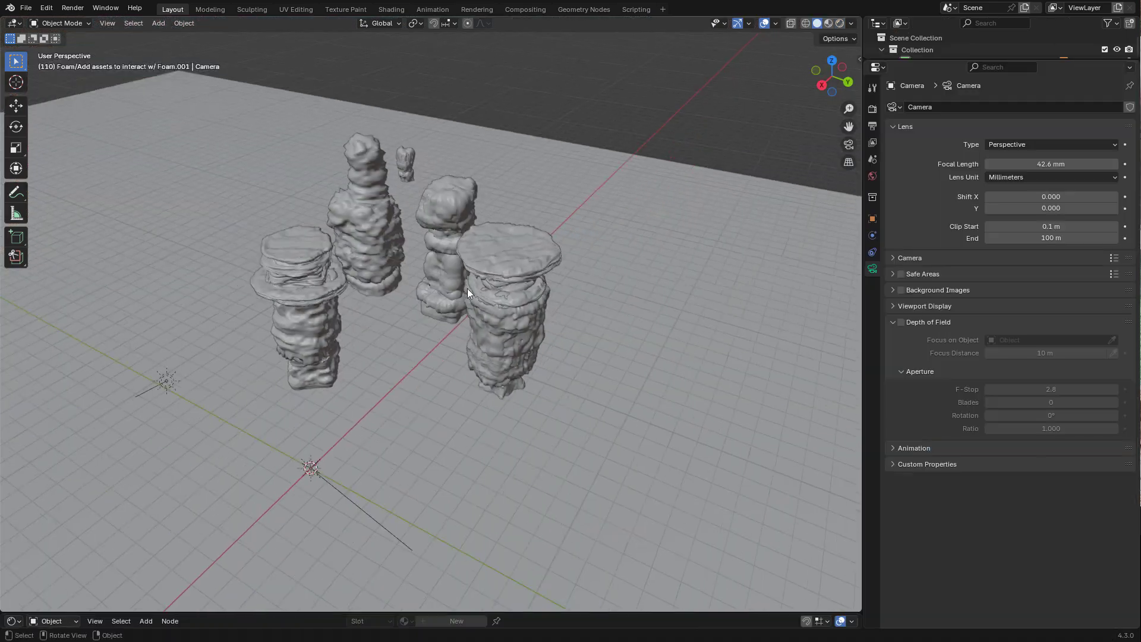
- Add a cube and scale it up to enclose the rock pillars as an atmosphere volume
{"action": "key", "text": "shift+a"}
{"action": "mouse_move", "coordinate": [440, 297]}
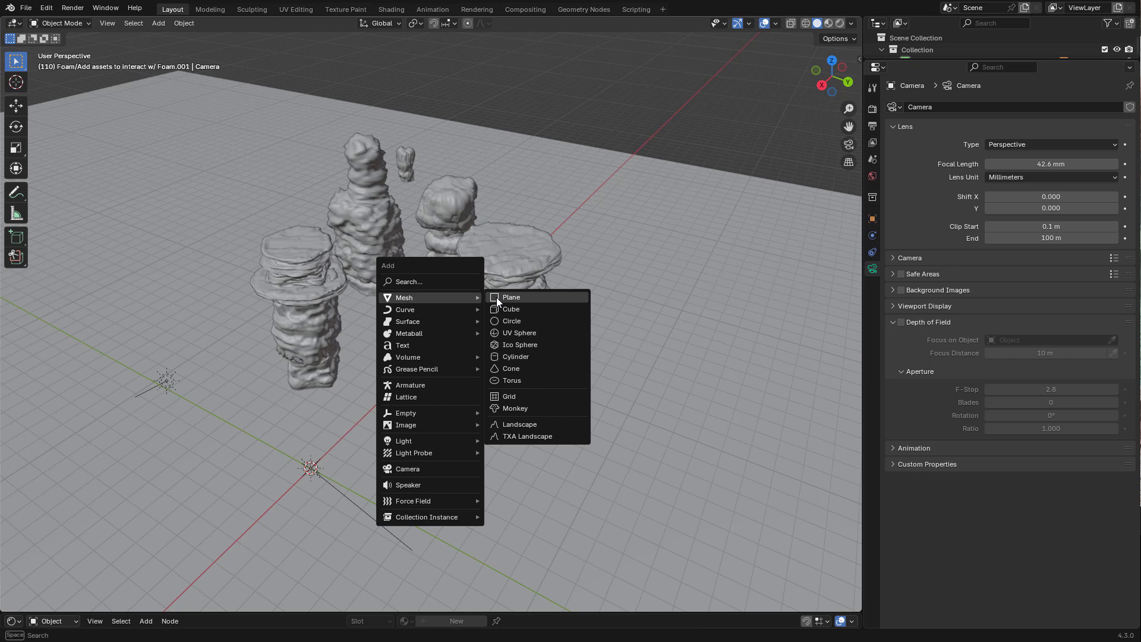
{"action": "left_click", "coordinate": [520, 309]}
{"action": "key", "text": "s"}
{"action": "left_click", "coordinate": [651, 391]}
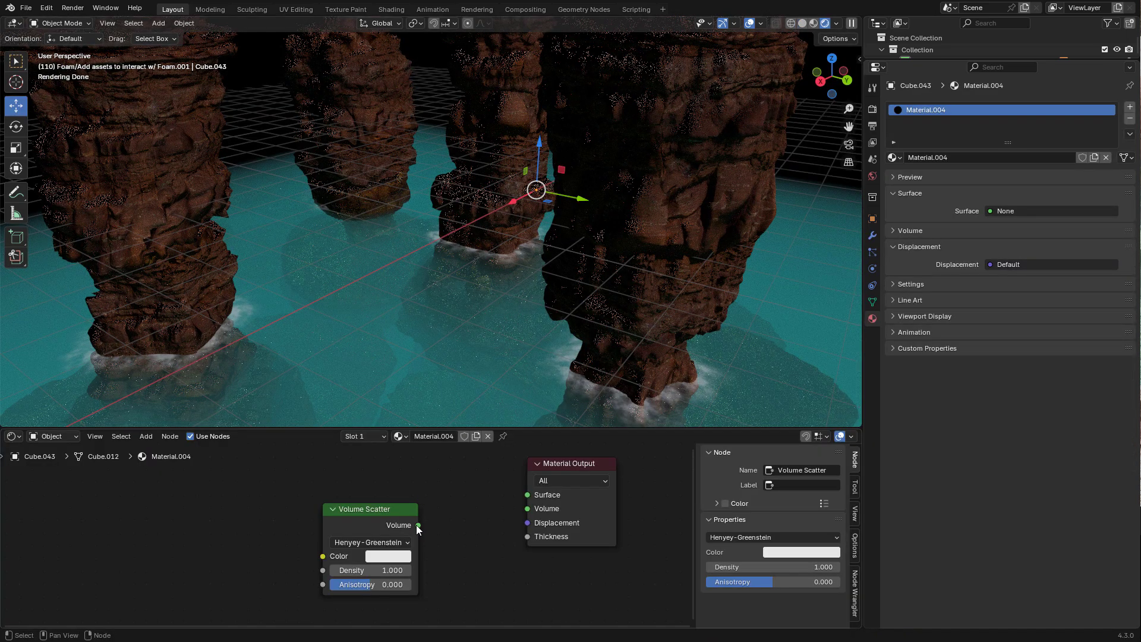
- Connect the Volume Scatter to the Material Output's Volume, set its phase to Rayleigh and its density to 0.001
{"action": "left_click_drag", "start_coordinate": [419, 525], "coordinate": [527, 509]}
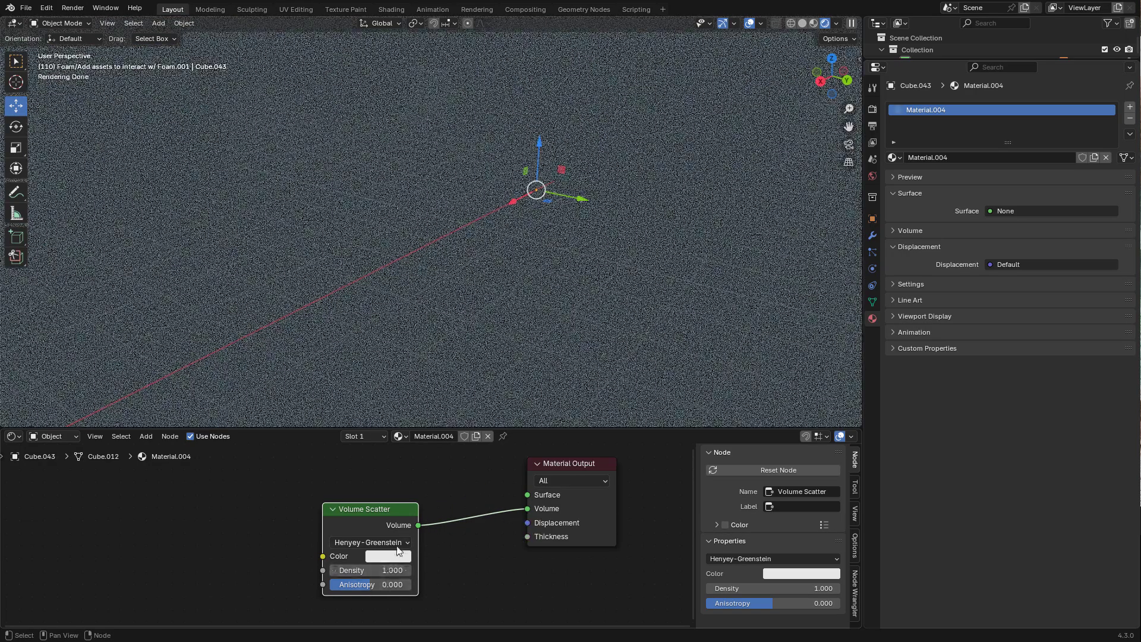
{"action": "left_click", "coordinate": [398, 542]}
{"action": "left_click", "coordinate": [387, 616]}
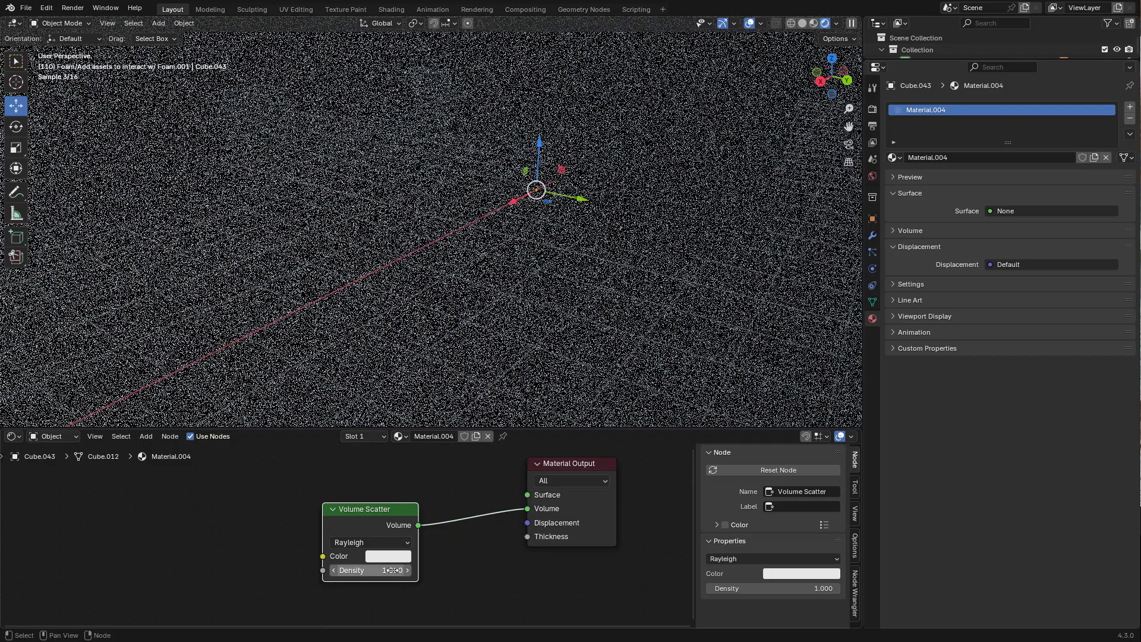
{"action": "left_click", "coordinate": [385, 570]}
{"action": "type", "text": "0."}
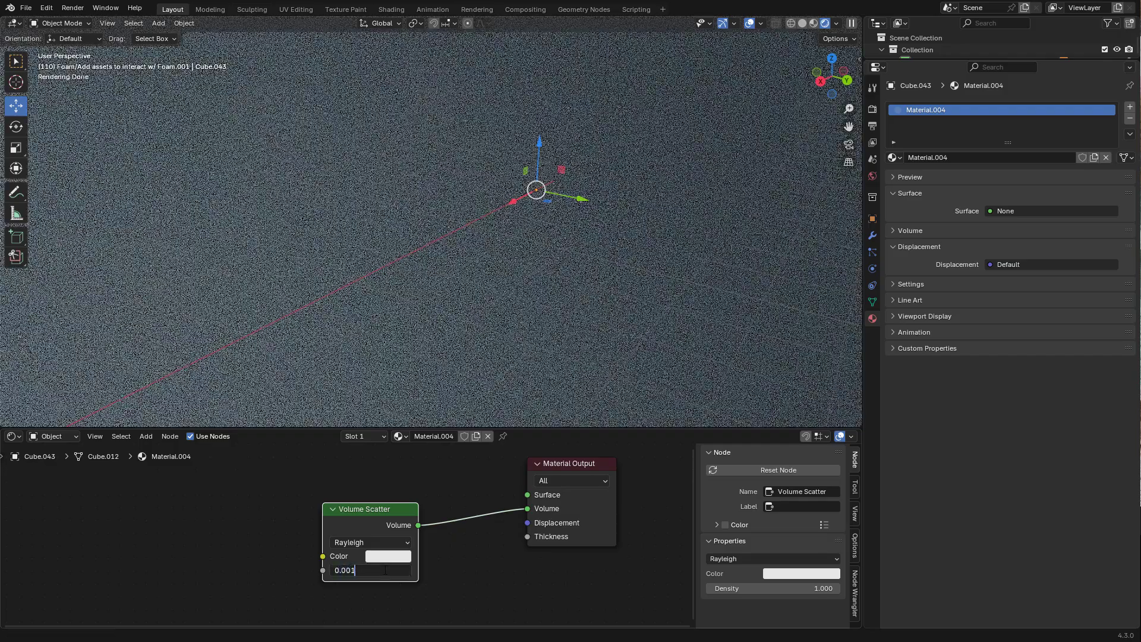
{"action": "type", "text": "001"}
{"action": "key", "text": "Return"}
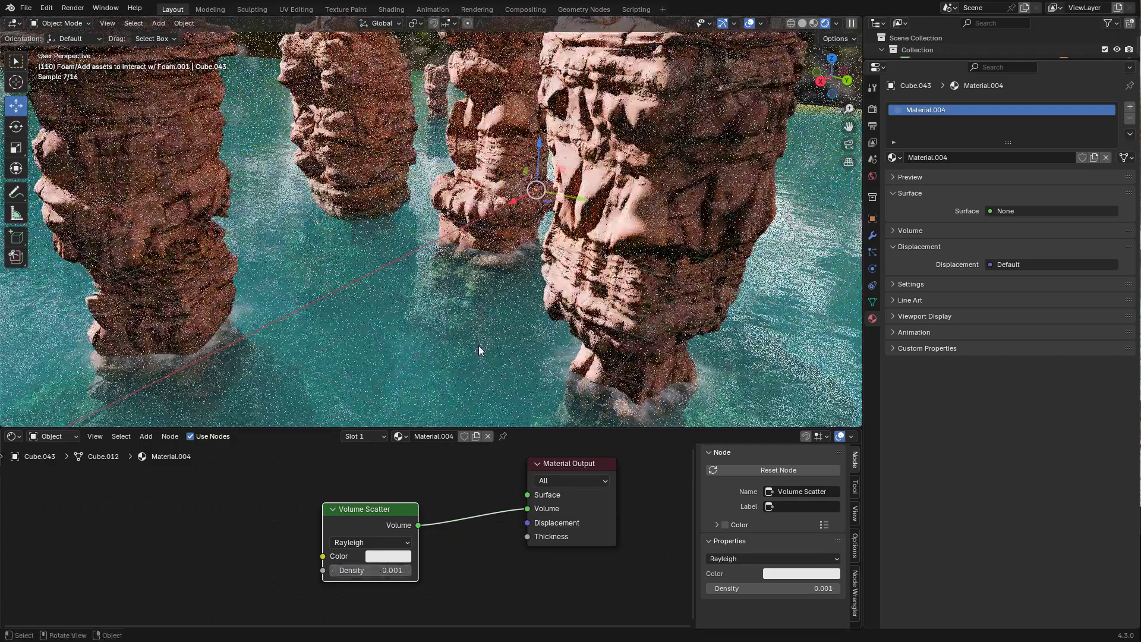
{"action": "middle_click_drag", "start_coordinate": [482, 287], "coordinate": [485, 291]}
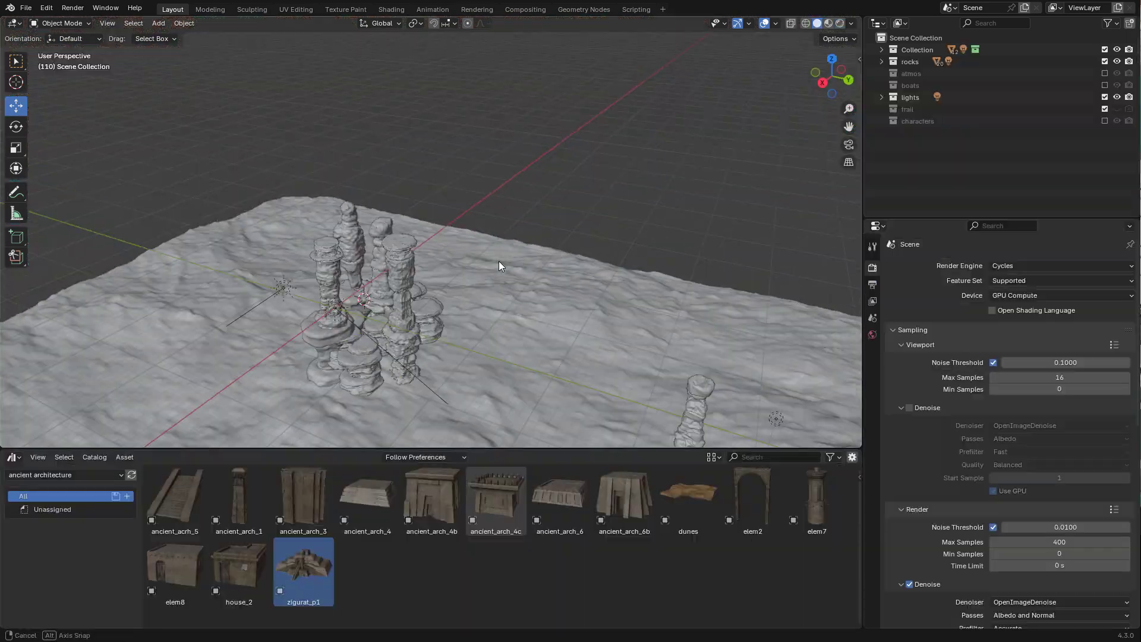
- Place the zigurat_p1 asset from the ancient architecture library beside the rock pillars and scale it up
{"action": "scroll", "coordinate": [498, 262], "scroll_direction": "up", "scroll_amount": 2}
{"action": "left_click_drag", "start_coordinate": [303, 568], "coordinate": [535, 249]}
{"action": "key", "text": "s"}
{"action": "left_click", "coordinate": [666, 151]}
- Adjust the ziggurat's height, shift it about 0.33 m in Y and nudge it into place around the rock pillar's base
{"action": "scroll", "coordinate": [687, 165], "scroll_direction": "up", "scroll_amount": 1}
{"action": "scroll", "coordinate": [523, 238], "scroll_direction": "up", "scroll_amount": 4}
{"action": "middle_click_drag", "start_coordinate": [452, 250], "coordinate": [562, 262], "text": "shift"}
{"action": "scroll", "coordinate": [562, 262], "scroll_direction": "up", "scroll_amount": 3}
{"action": "left_click_drag", "start_coordinate": [577, 254], "coordinate": [577, 226]}
{"action": "left_click_drag", "start_coordinate": [606, 267], "coordinate": [620, 270]}
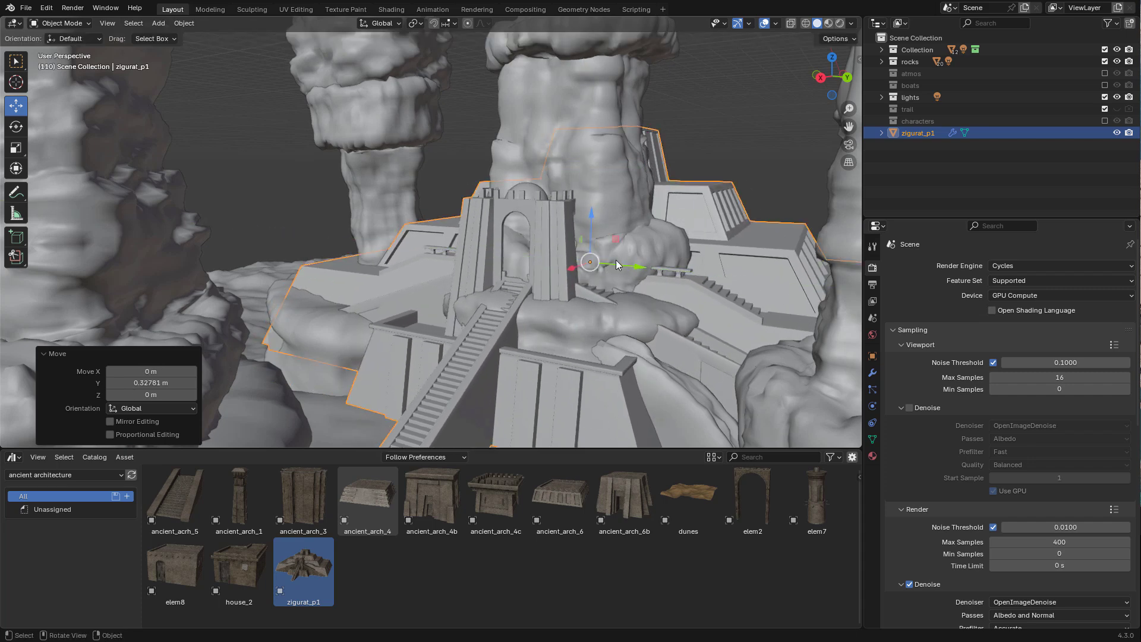
{"action": "middle_click_drag", "start_coordinate": [616, 259], "coordinate": [606, 262]}
{"action": "left_click_drag", "start_coordinate": [571, 277], "coordinate": [567, 279]}
{"action": "left_click", "coordinate": [621, 274]}
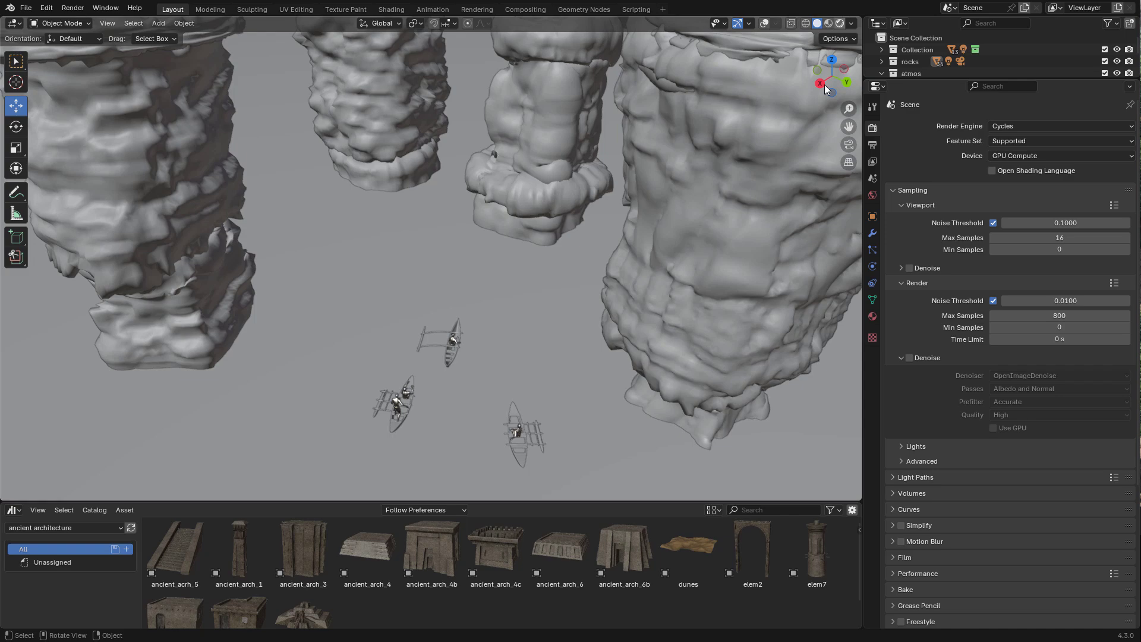
- In rendered view, enable denoising for viewport and final render using OpenImageDenoise, and confirm 800 Max Samples for the render
{"action": "key", "text": "shift+z"}
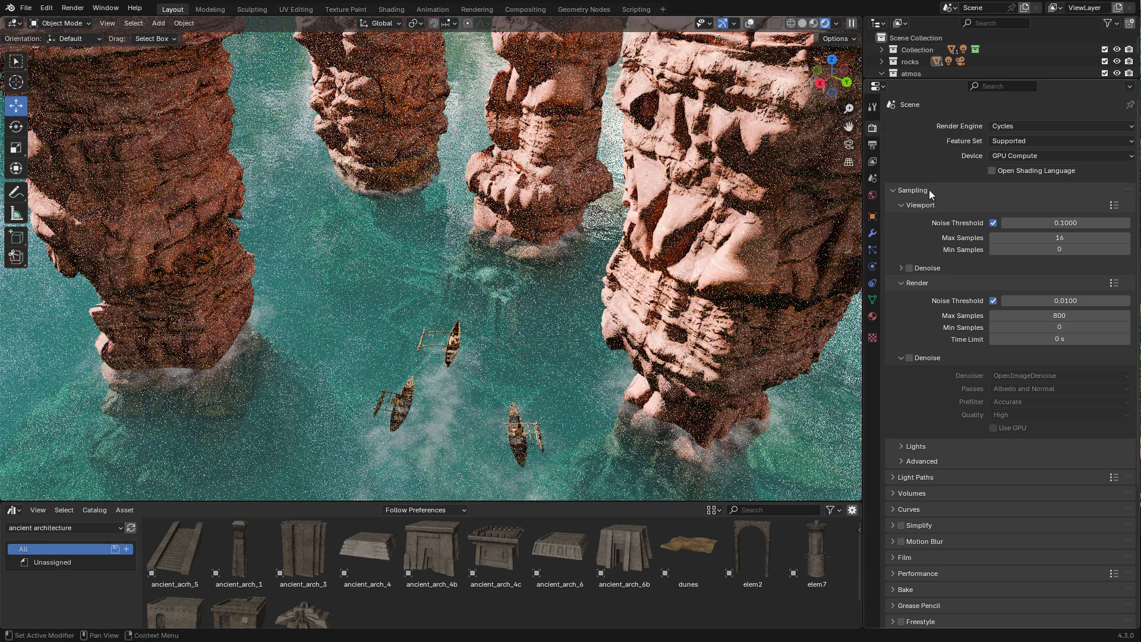
{"action": "left_click", "coordinate": [910, 268]}
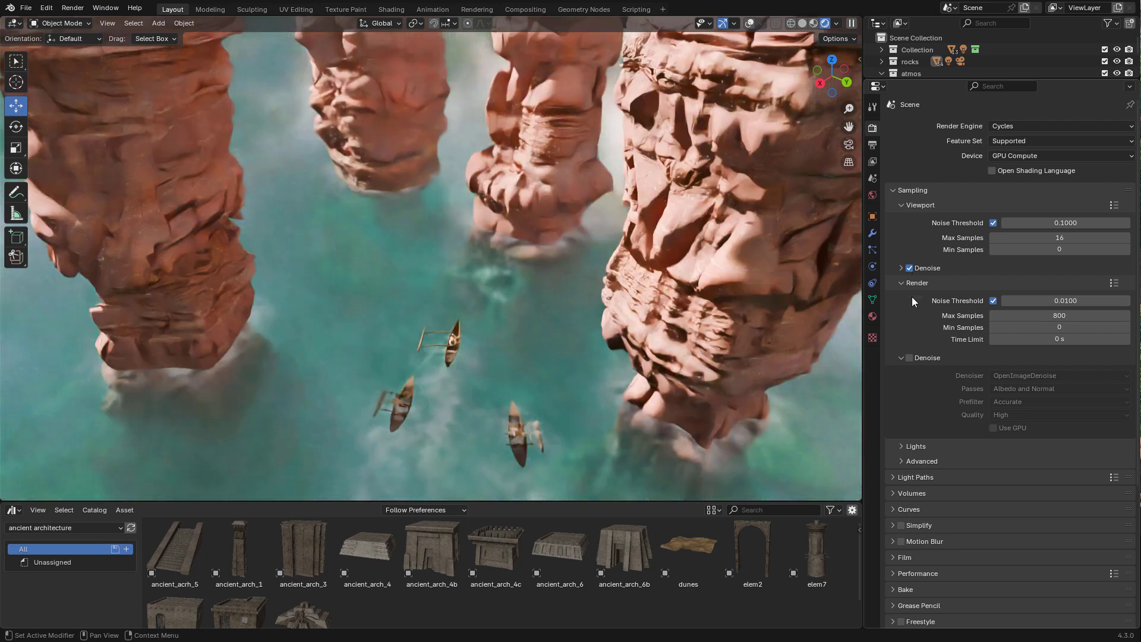
{"action": "left_click", "coordinate": [910, 358]}
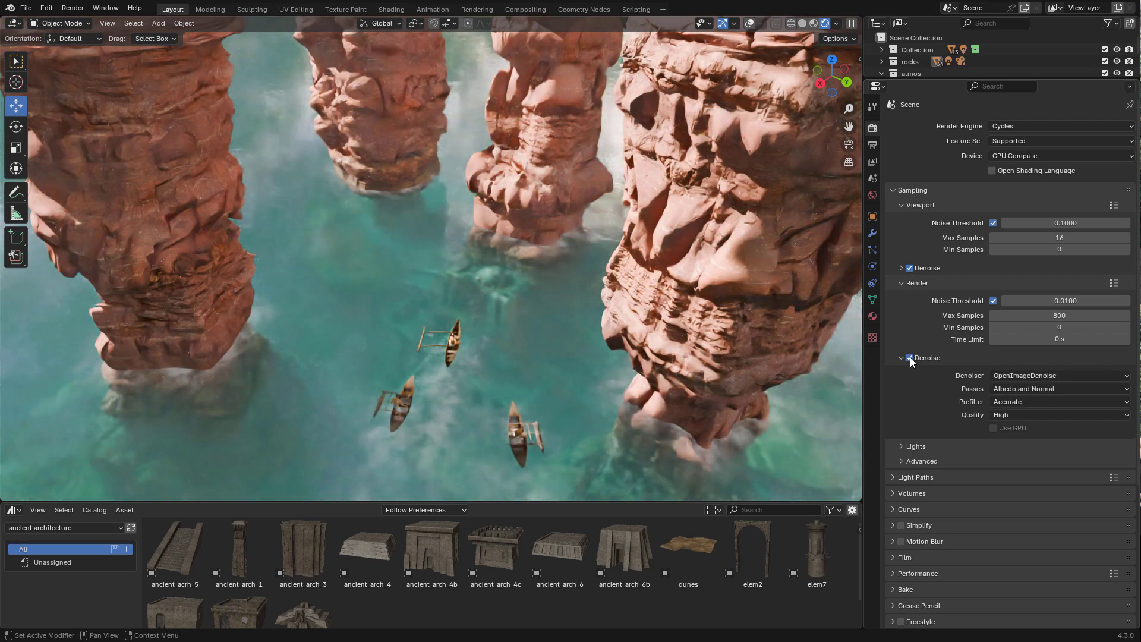
{"action": "left_click", "coordinate": [1019, 377]}
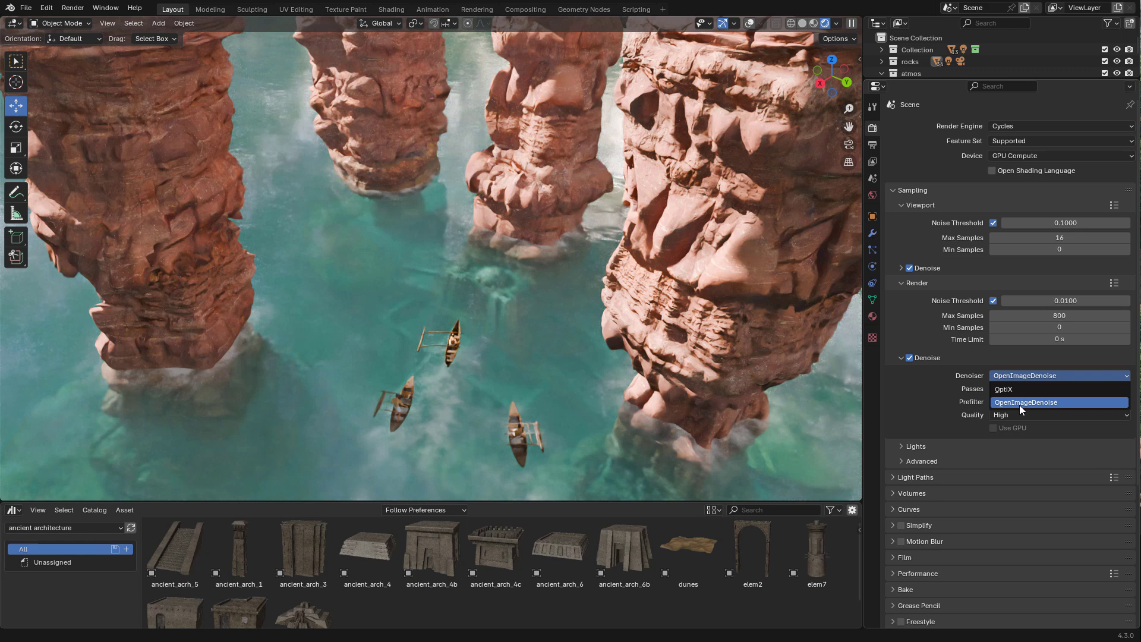
{"action": "left_click", "coordinate": [1032, 402]}
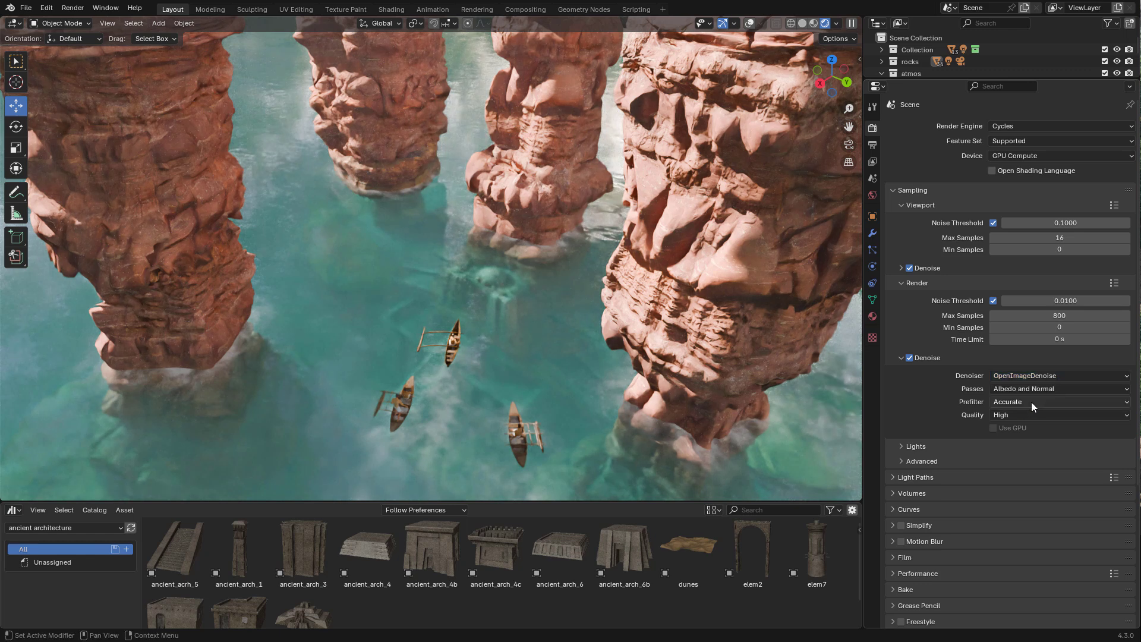
{"action": "left_click", "coordinate": [1051, 315]}
{"action": "key", "text": "Return"}
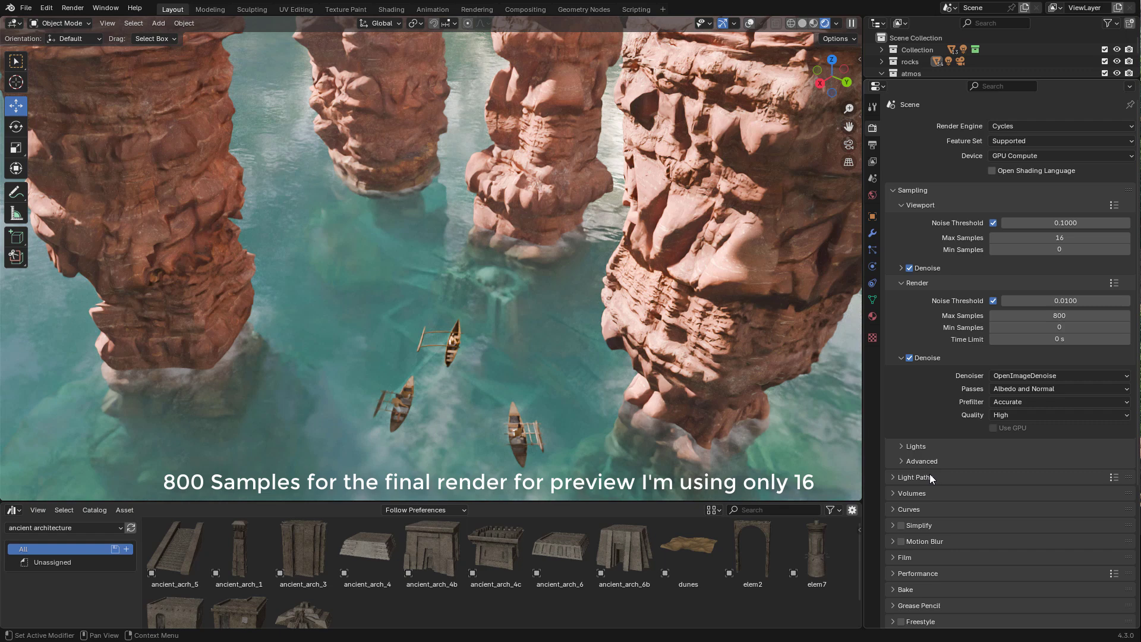
- Check the color management Look options and keep Medium High Contrast
{"action": "scroll", "coordinate": [930, 473], "scroll_direction": "down", "scroll_amount": 6}
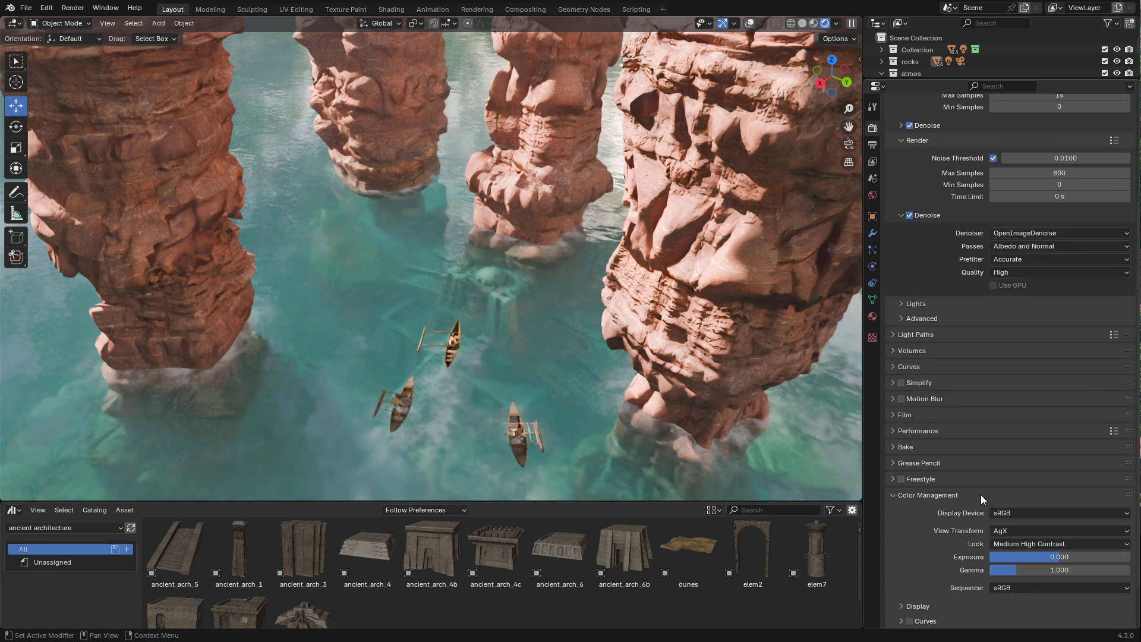
{"action": "left_click", "coordinate": [1051, 546]}
{"action": "left_click", "coordinate": [1051, 546]}
- Enable White Balance with the Illuminant D50 preset and try out other temperatures, ending at 5002 K
{"action": "scroll", "coordinate": [927, 534], "scroll_direction": "down", "scroll_amount": 2}
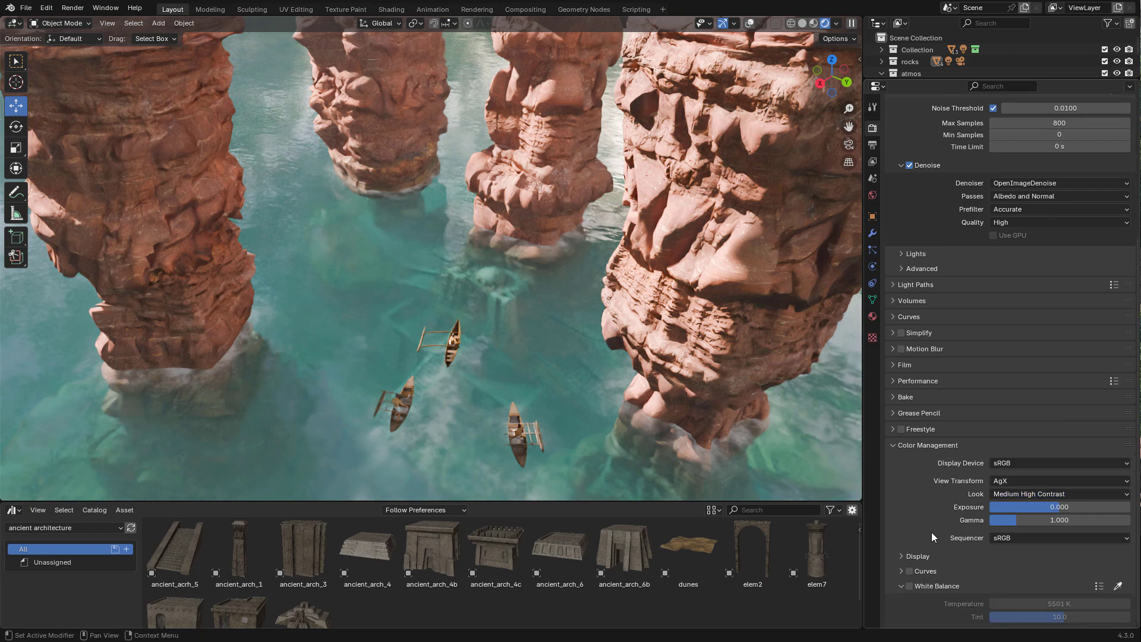
{"action": "left_click", "coordinate": [910, 586]}
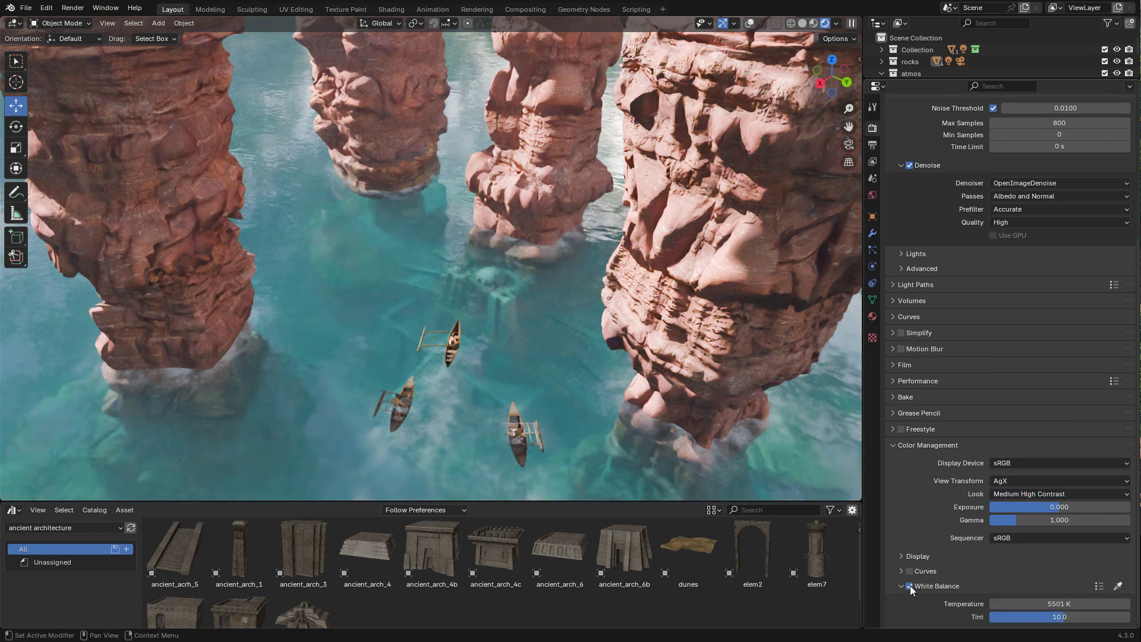
{"action": "left_click", "coordinate": [1099, 587]}
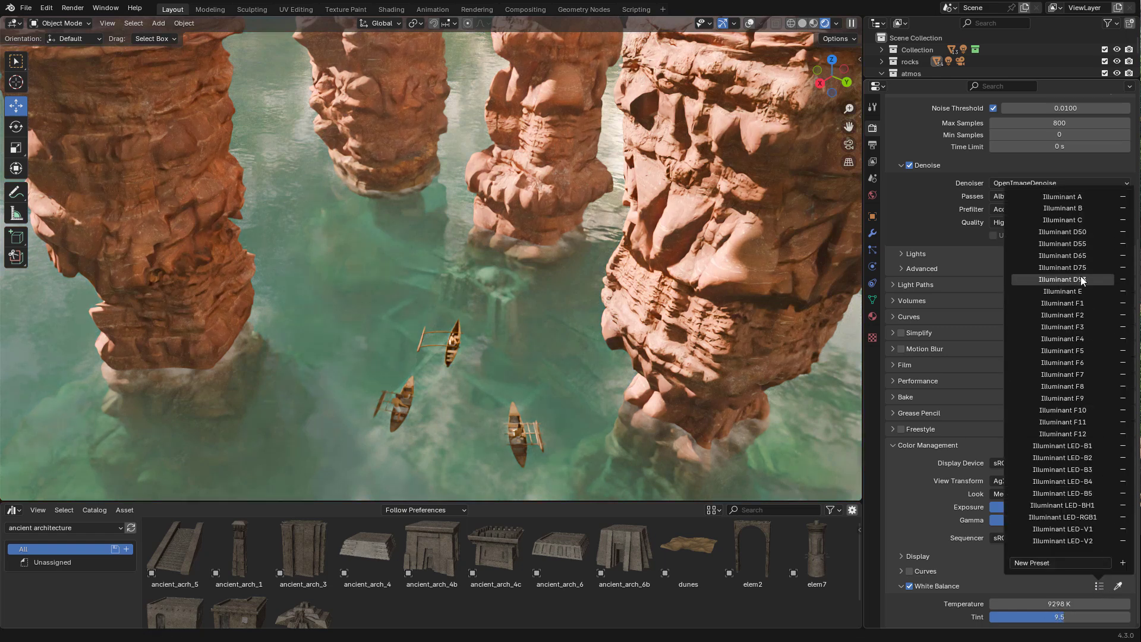
{"action": "left_click", "coordinate": [1079, 234]}
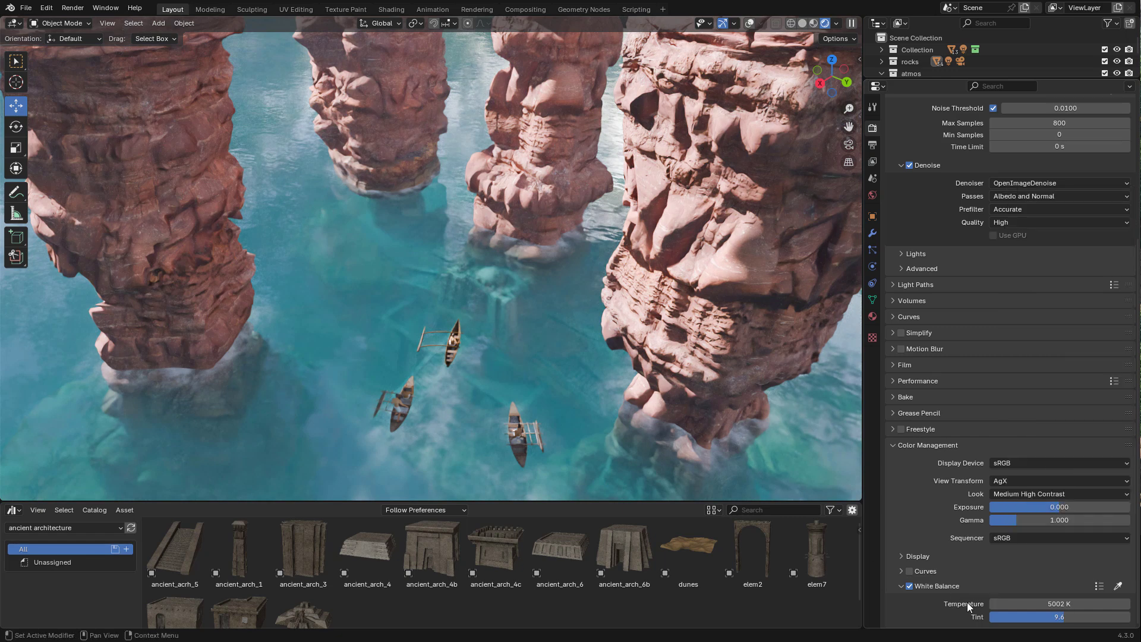
{"action": "left_click_drag", "start_coordinate": [1061, 604], "coordinate": [833, 604]}
{"action": "left_click_drag", "start_coordinate": [1060, 604], "coordinate": [1064, 604]}
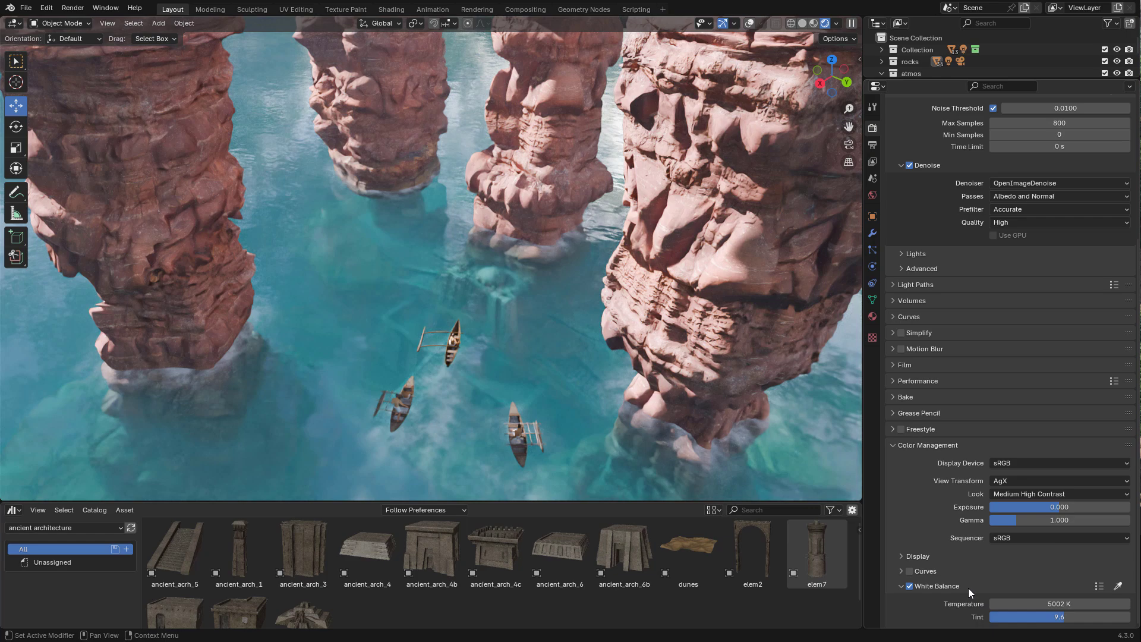